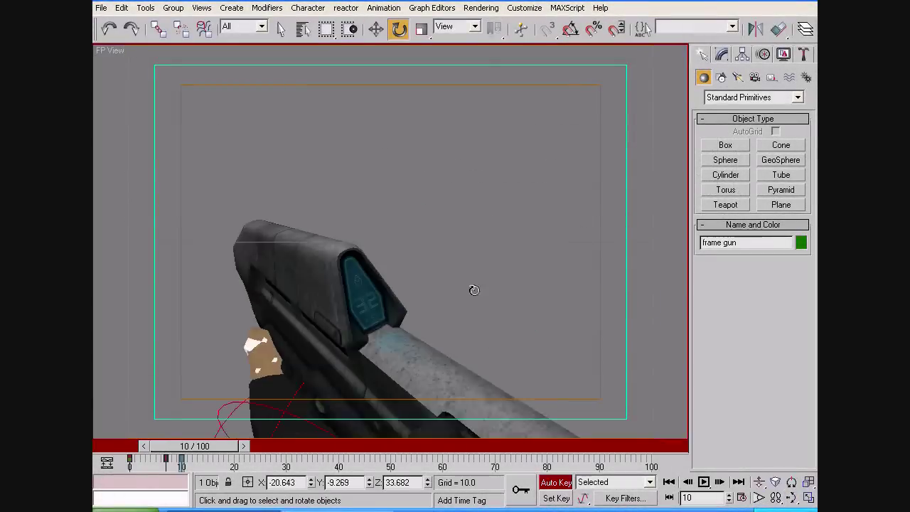
Move and rotate the frame gun into a new pose around frame 15
key("w")
mouse_move(182, 460)
left_mouse_down()
mouse_move(165, 461)
mouse_move(224, 459)
left_mouse_up()
left_click(763, 54)
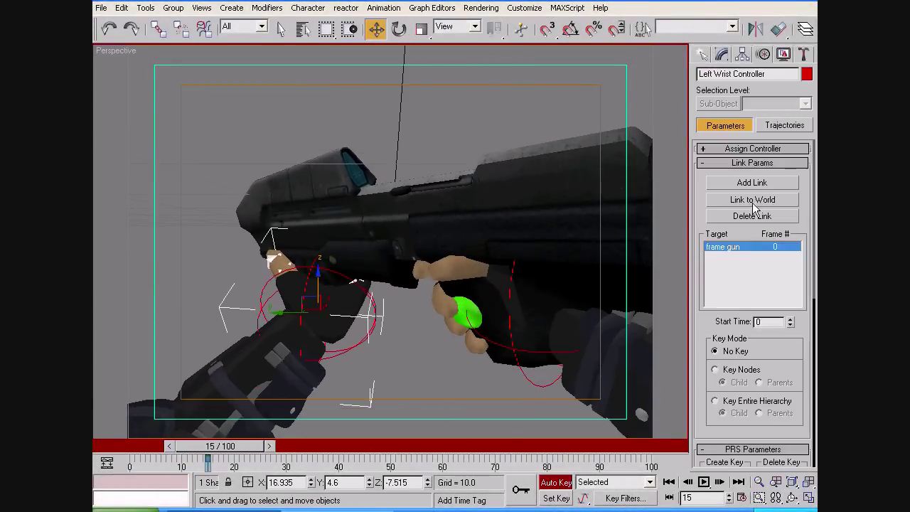
left_click_drag(238, 446, 230, 453)
key("w")
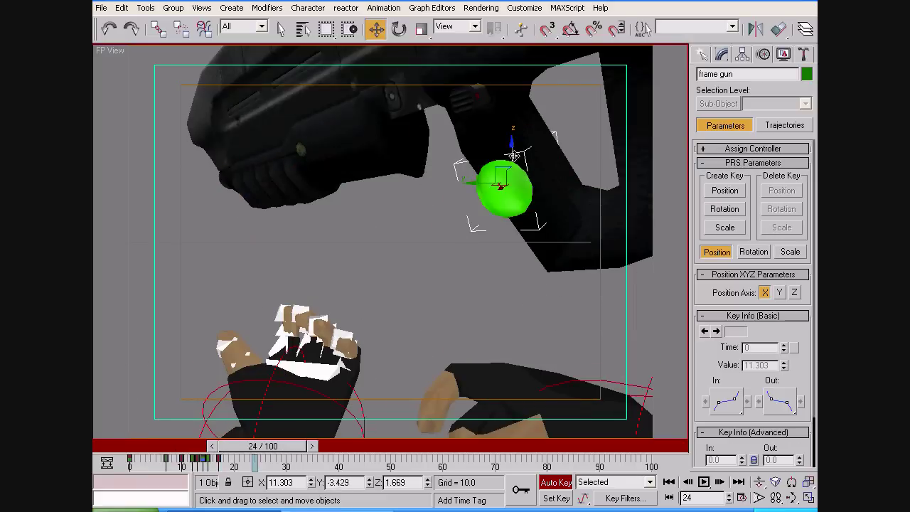
left_click_drag(462, 211, 383, 345)
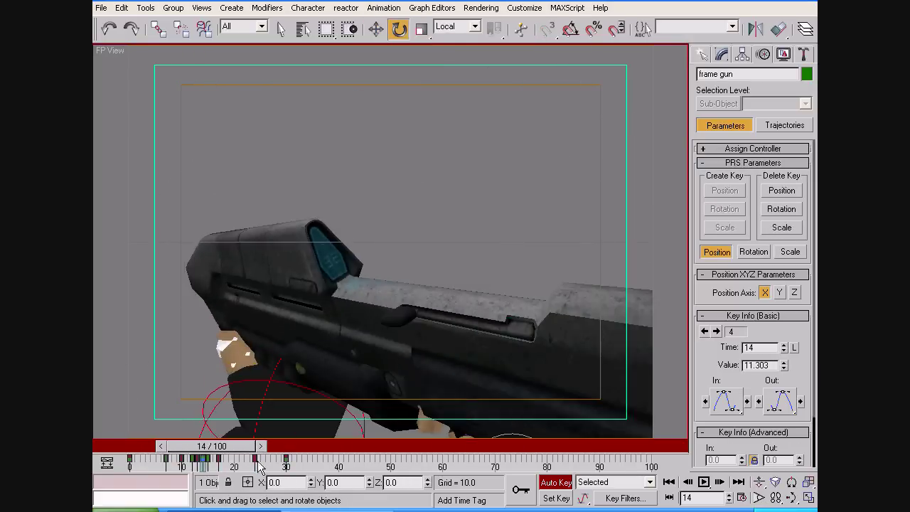
Select the left wrist controller and carry the gun keys on toward frame 29
key("e")
left_click(384, 344)
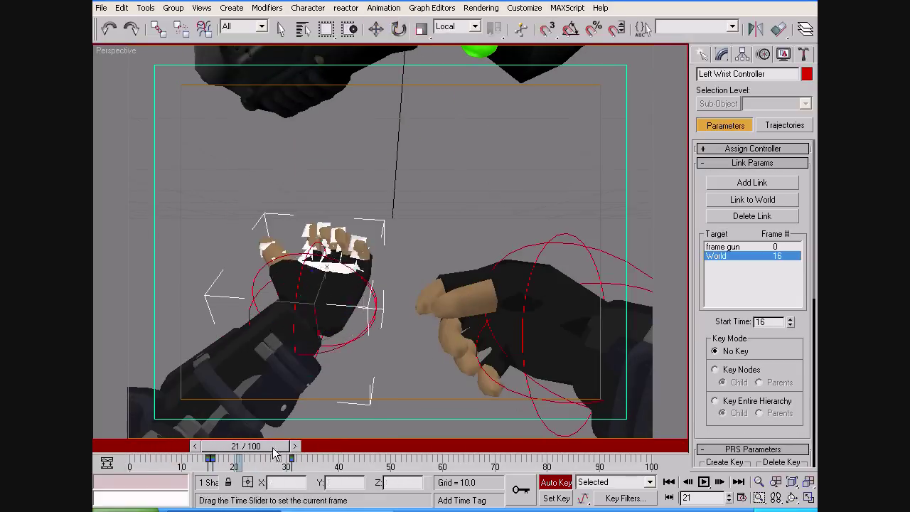
key("w")
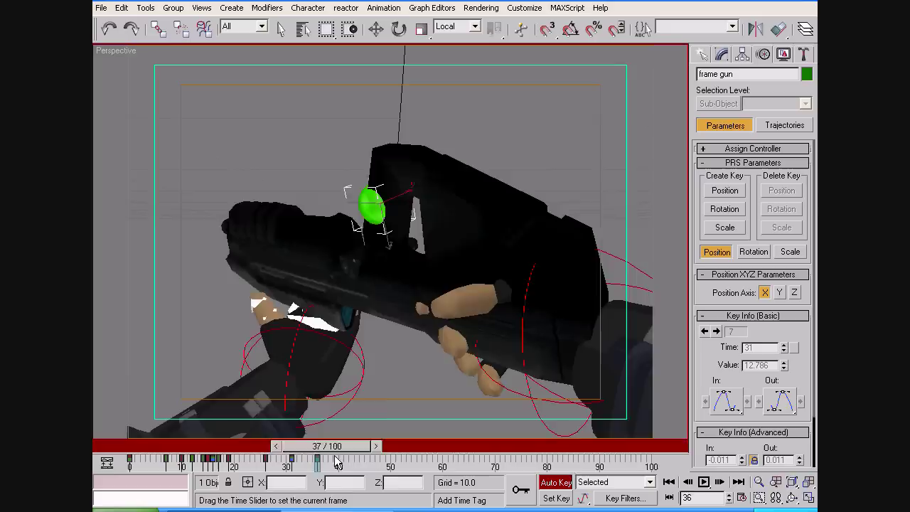
left_click_drag(168, 446, 295, 447)
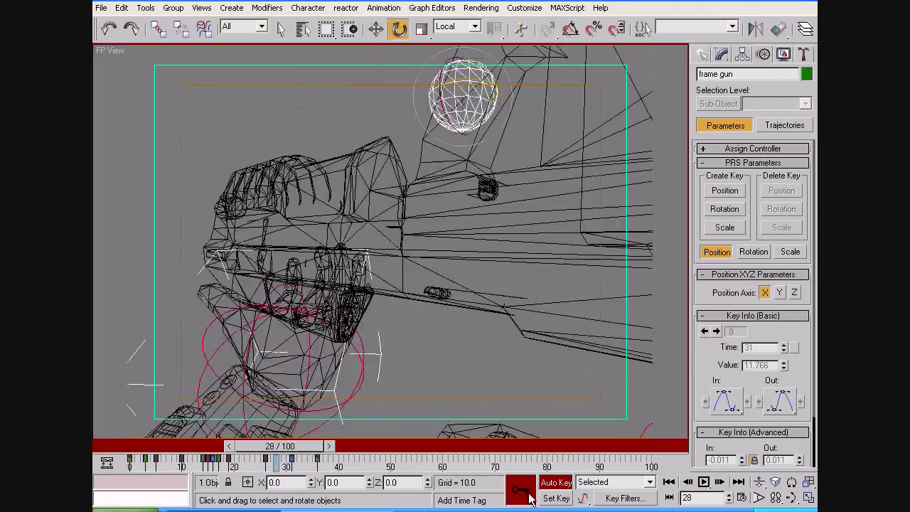
Restore smooth shading in the viewport and bring up the object quad menu for linking
right_click(113, 51)
left_click(122, 73)
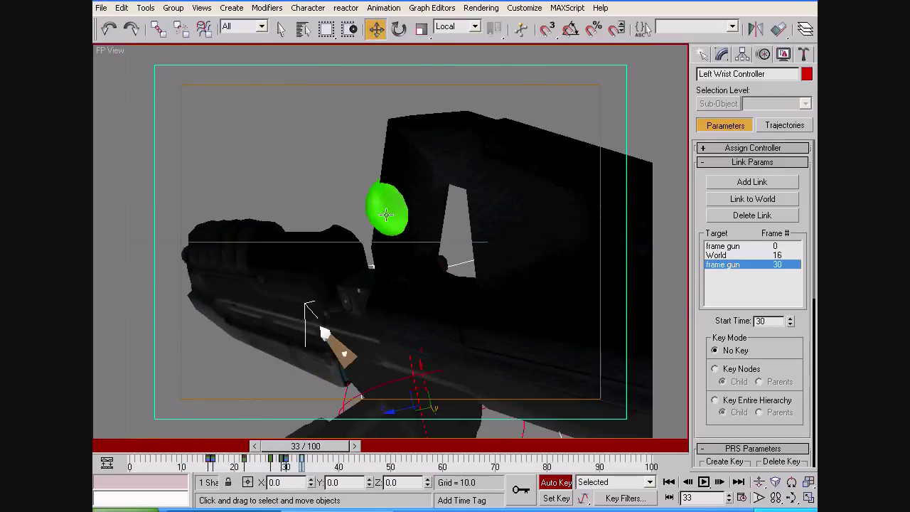
right_click(463, 336)
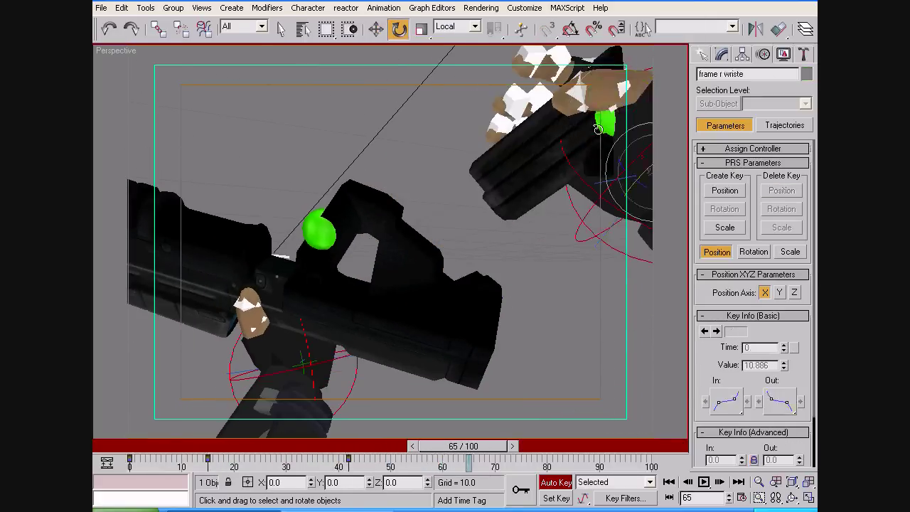
At frame 65, rotate the right hand's finger bones and shift the gun key from 60 to 62
left_click_drag(437, 446, 463, 446)
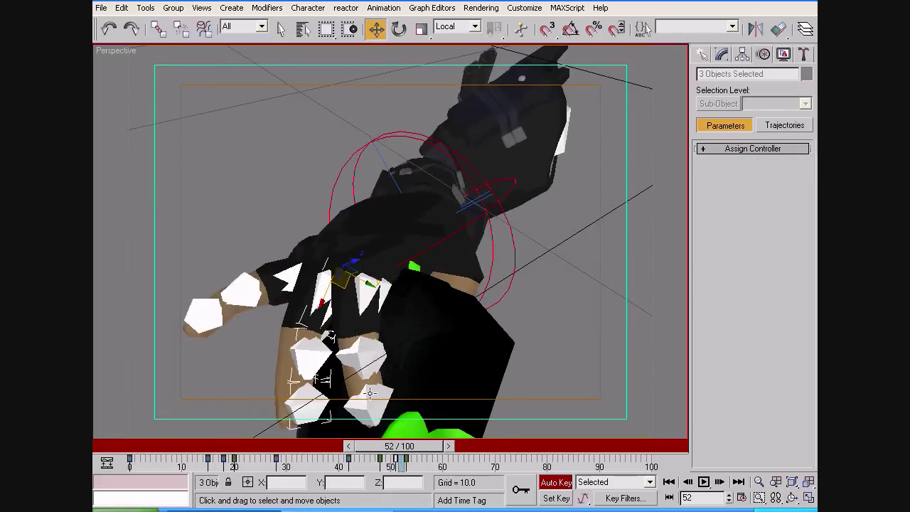
left_click_drag(390, 445, 416, 445)
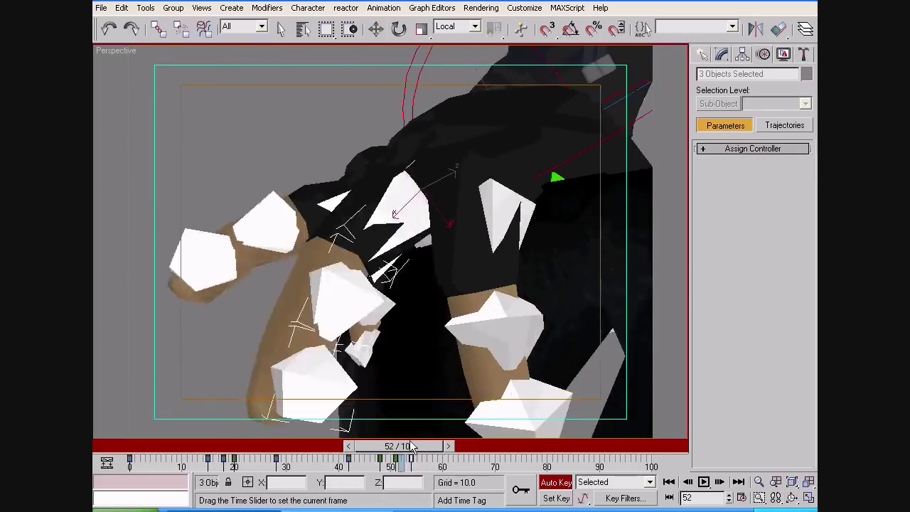
key("e")
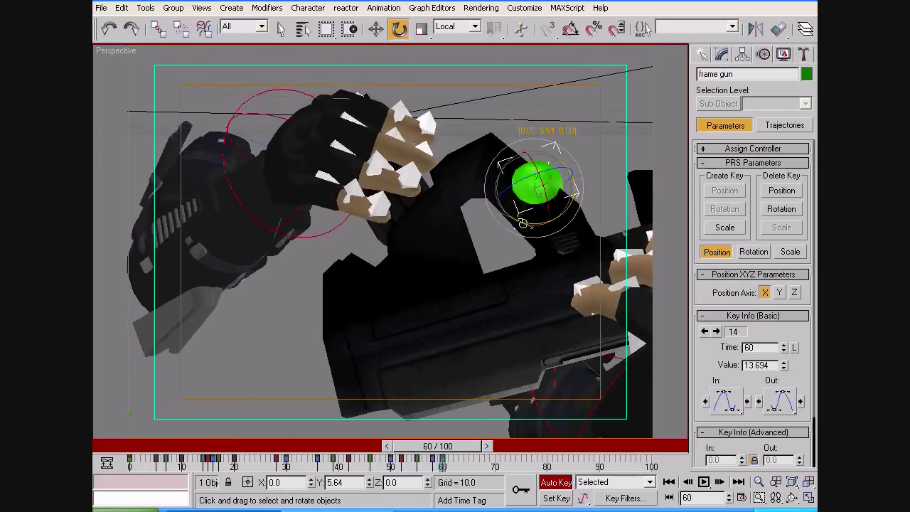
left_click_drag(442, 465, 473, 446)
Rotate the magazine and return to the first-person view at frame 62
left_click(488, 315)
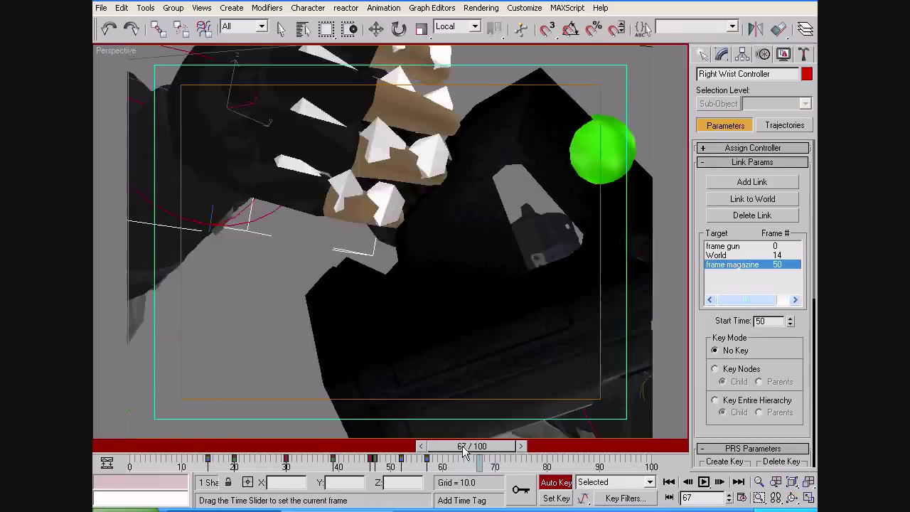
right_click(287, 270)
left_click(305, 289)
left_click(804, 499)
left_click_drag(475, 445, 455, 452)
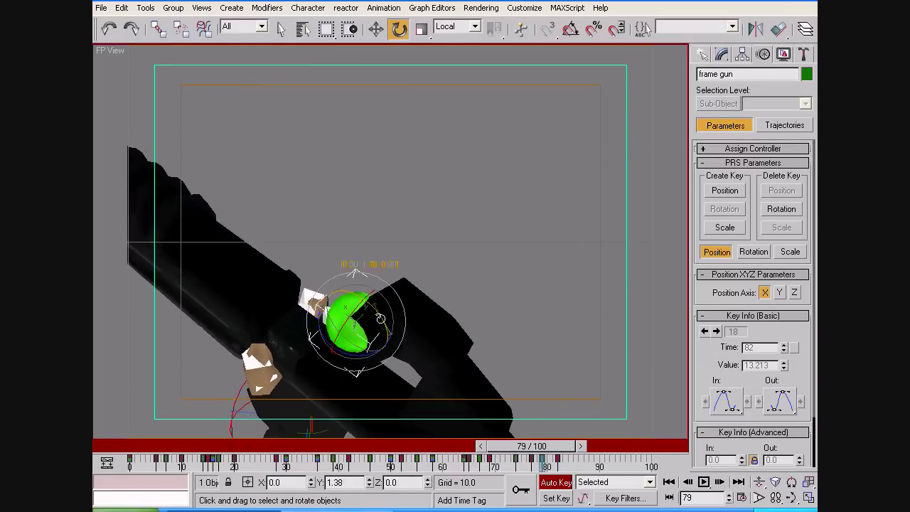
Play back the reload and move a magazine key to about frame 80
key("slash")
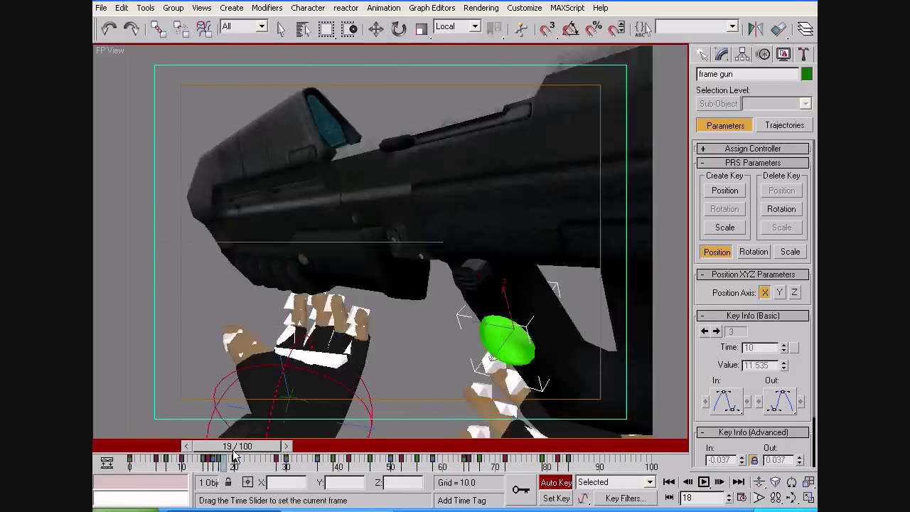
left_click_drag(213, 445, 484, 432)
left_click_drag(569, 446, 377, 457)
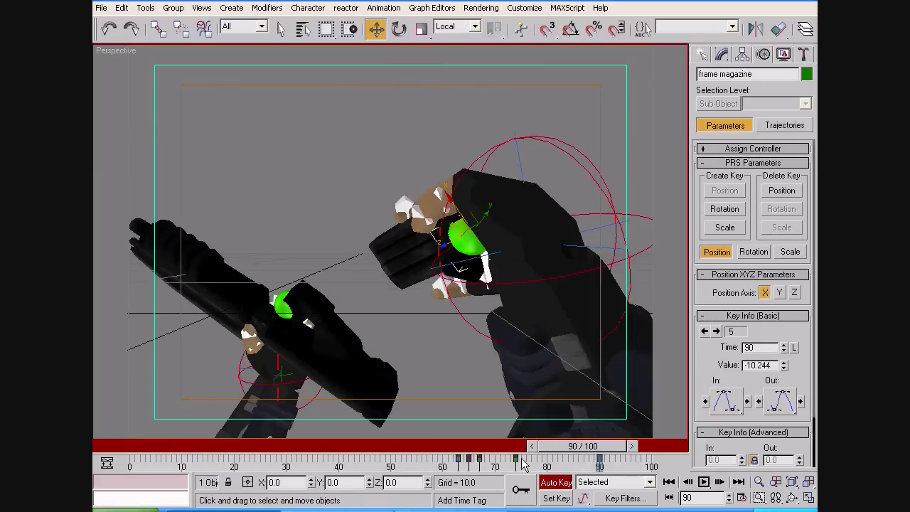
left_click_drag(522, 462, 567, 463)
right_click(621, 470)
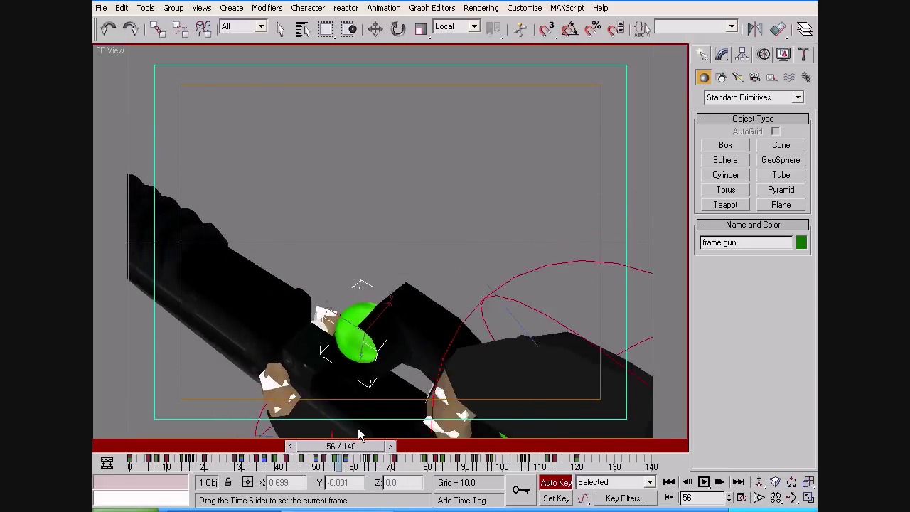
Review the reload from a new angle and edit the gun's track-bar keys
middle_click_drag(426, 284, 468, 266, "alt")
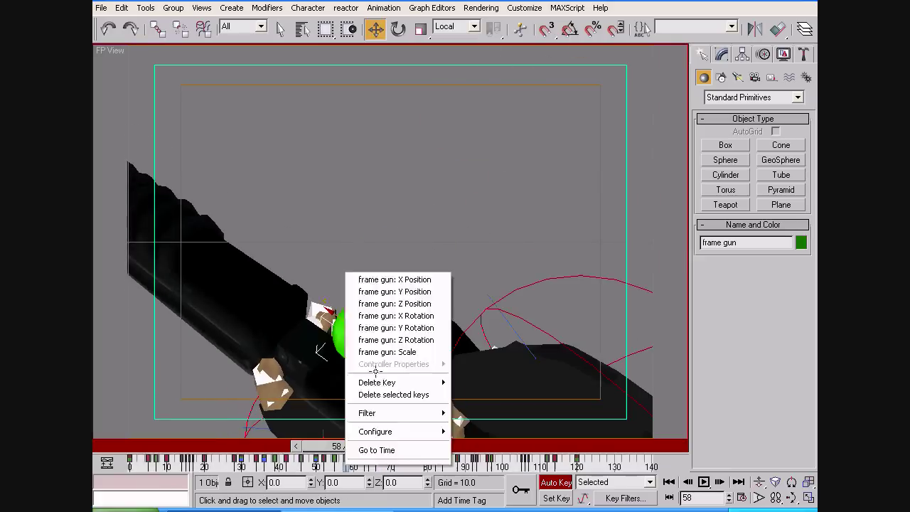
key("slash")
right_click(346, 464)
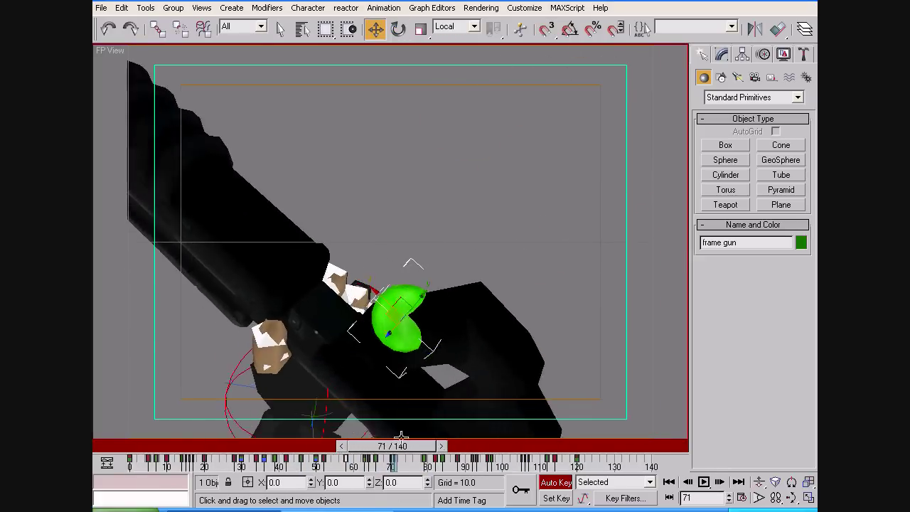
key("slash")
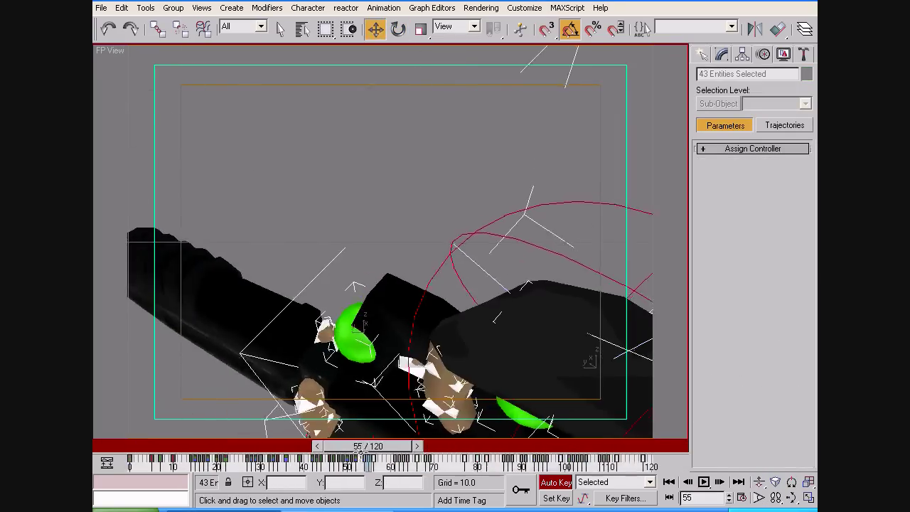
Orbit around the right hand and rotate the frame gun at frame 74
right_click(373, 292)
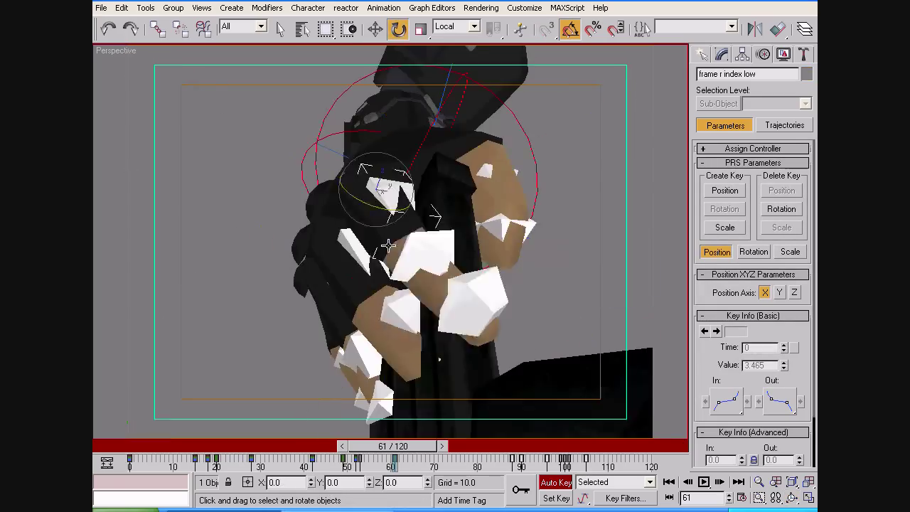
middle_click_drag(387, 245, 330, 303, "alt")
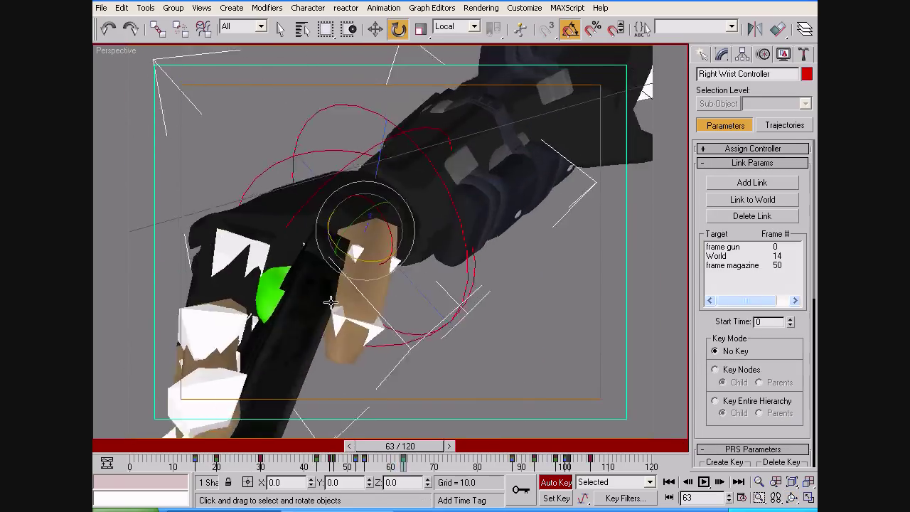
left_click_drag(400, 446, 582, 445)
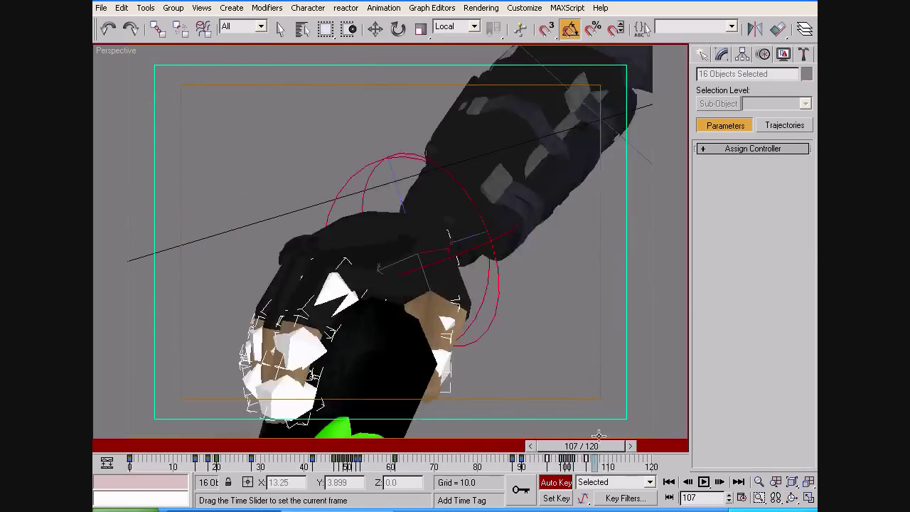
left_click_drag(600, 435, 276, 445)
key("e")
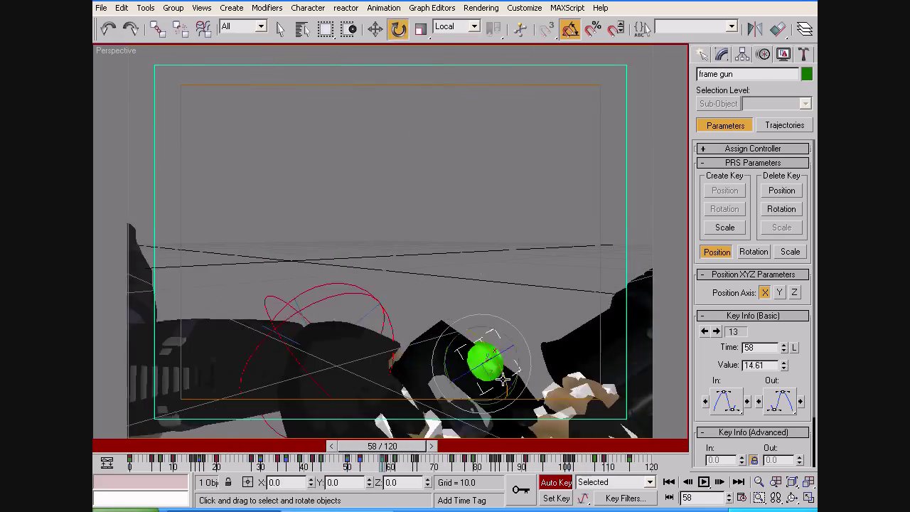
Play back the gun motion and settle at about frame 67
left_click(703, 481)
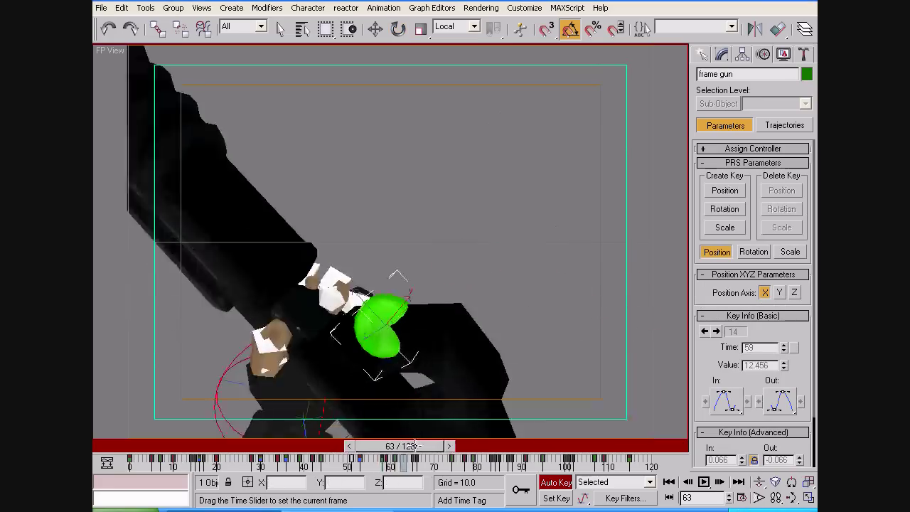
key("slash")
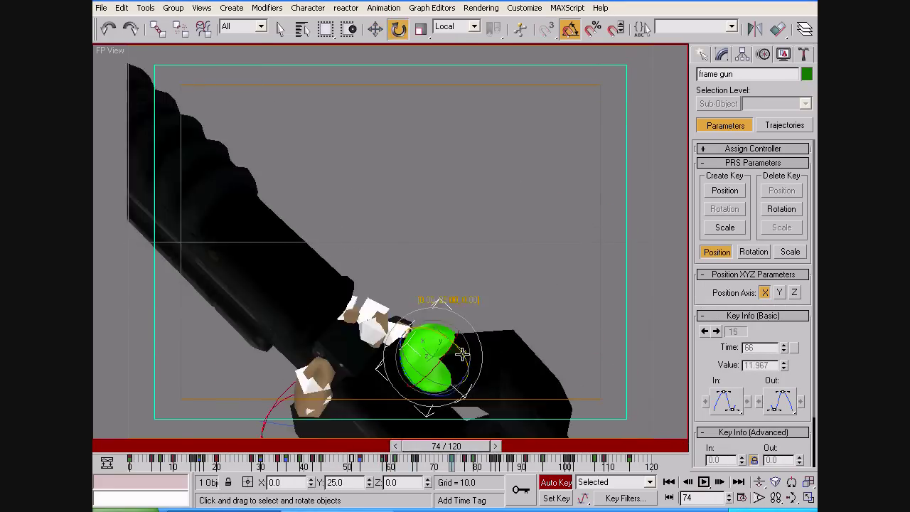
key("slash")
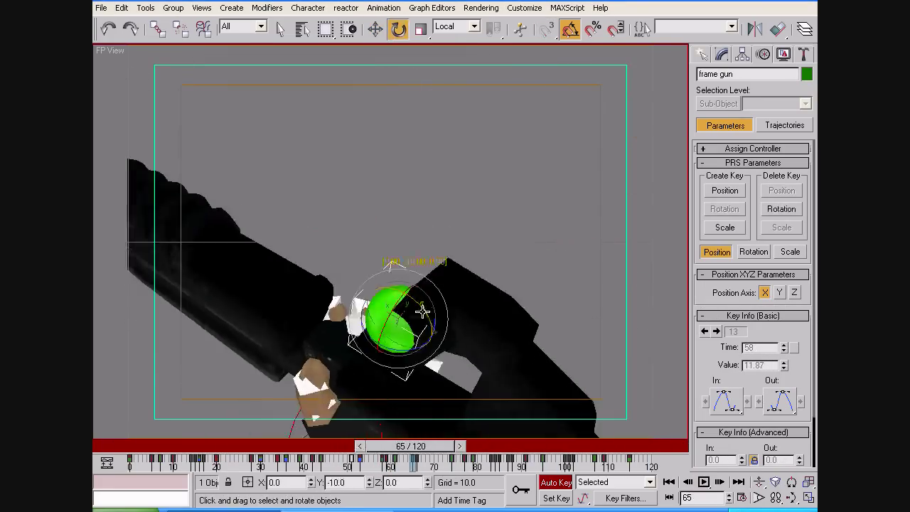
mouse_move(411, 446)
left_mouse_down()
mouse_move(479, 446)
mouse_move(421, 433)
left_mouse_up()
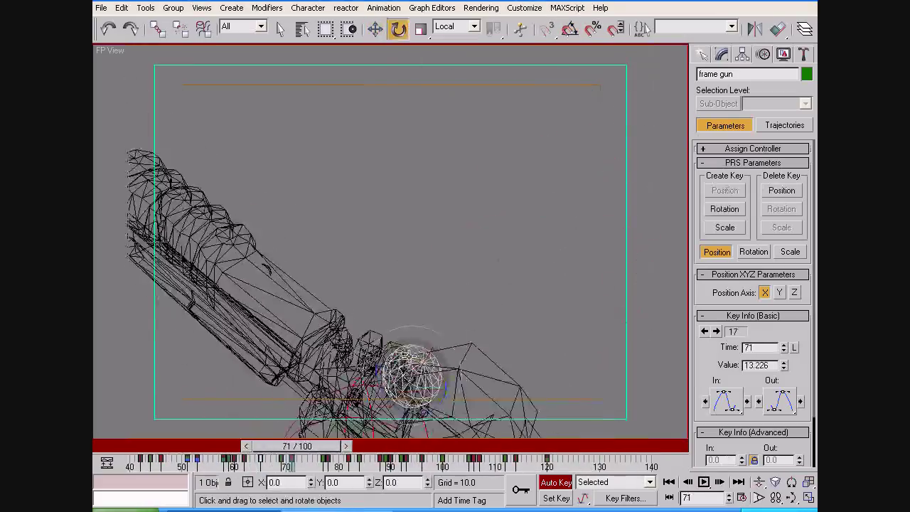
Scrub around frames 59–62 and play the reload repeatedly to check the gun motion
left_click_drag(247, 445, 240, 448)
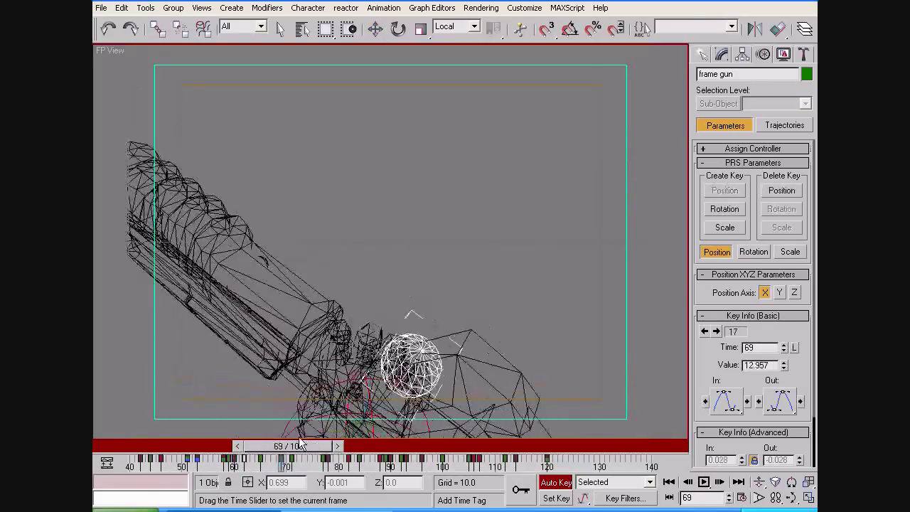
left_click(705, 483)
left_click(706, 483)
left_click_drag(238, 447, 265, 451)
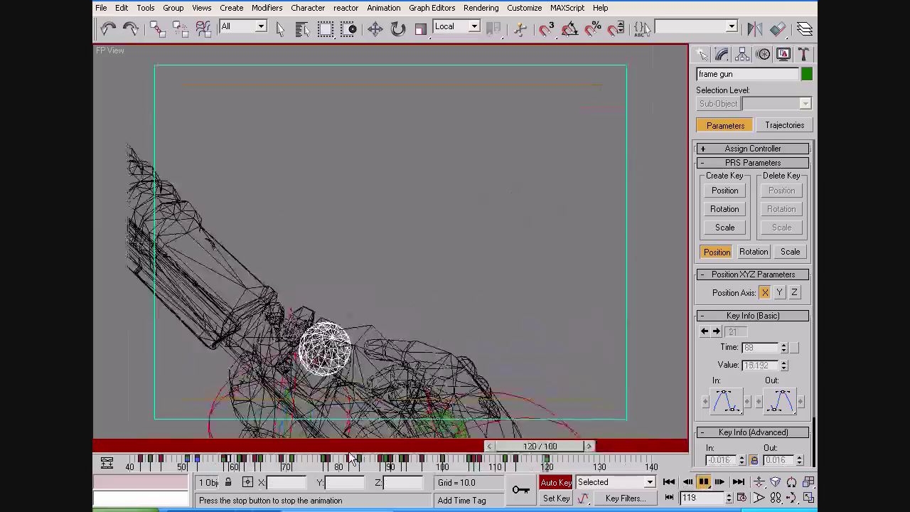
key("/")
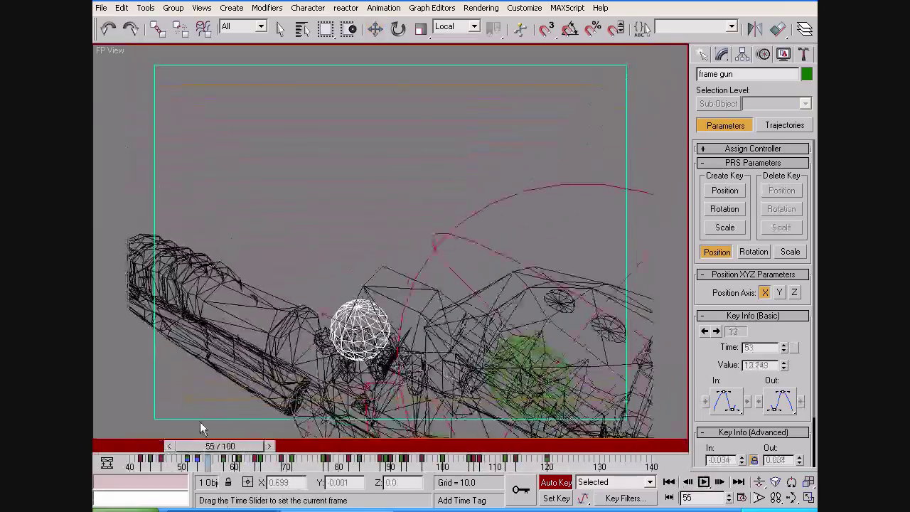
left_click_drag(254, 446, 248, 446)
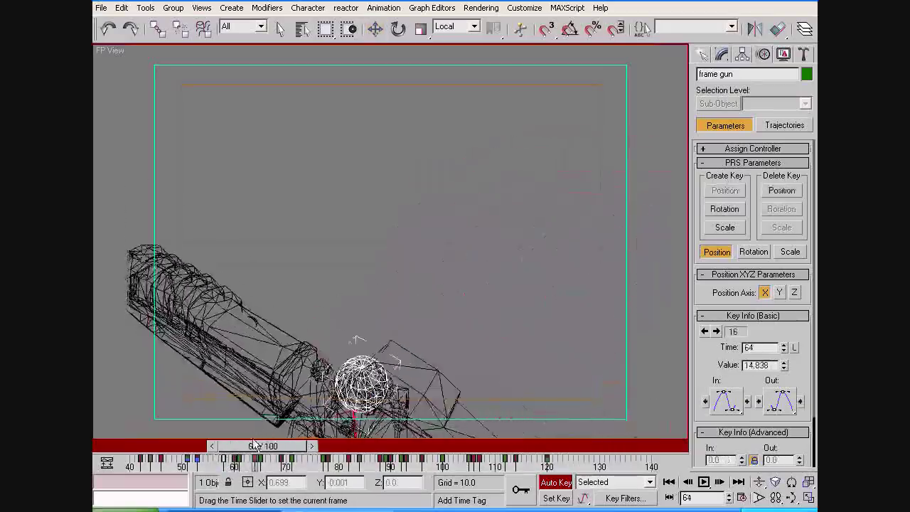
key("/")
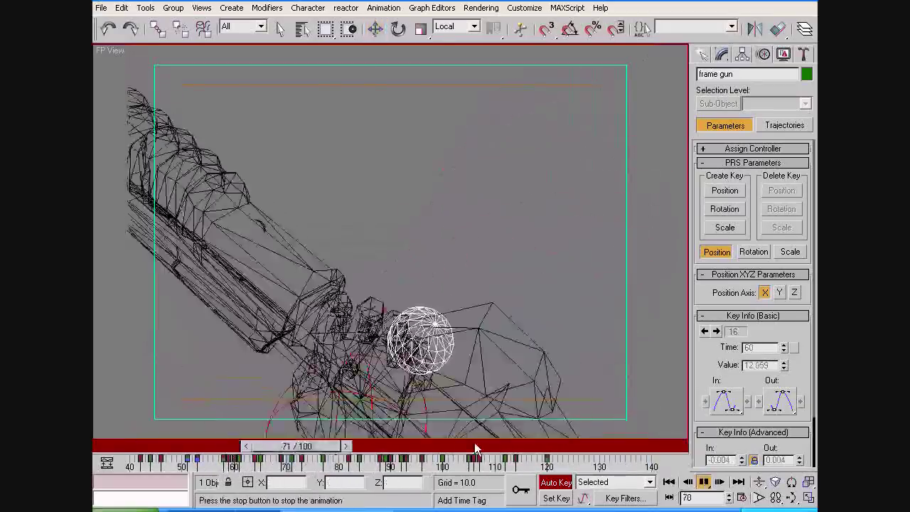
key("/")
key("/")
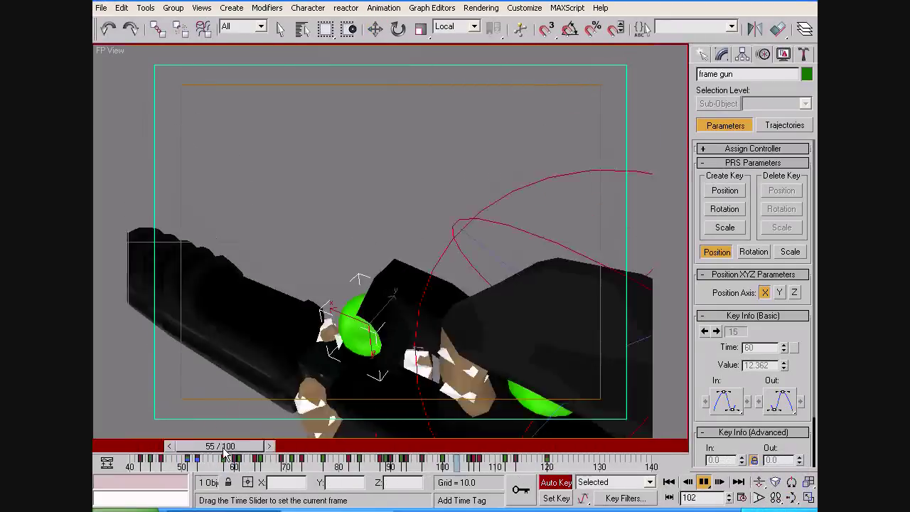
left_click(703, 482)
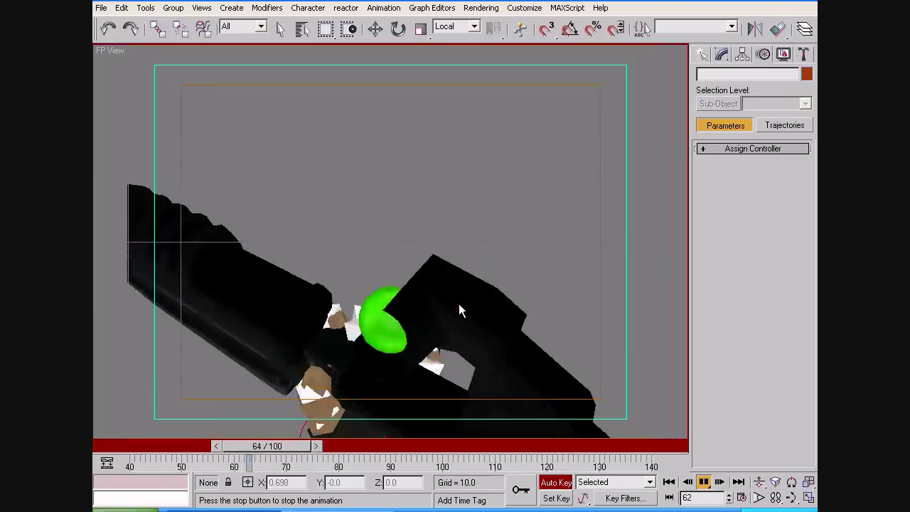
left_click_drag(406, 445, 483, 403)
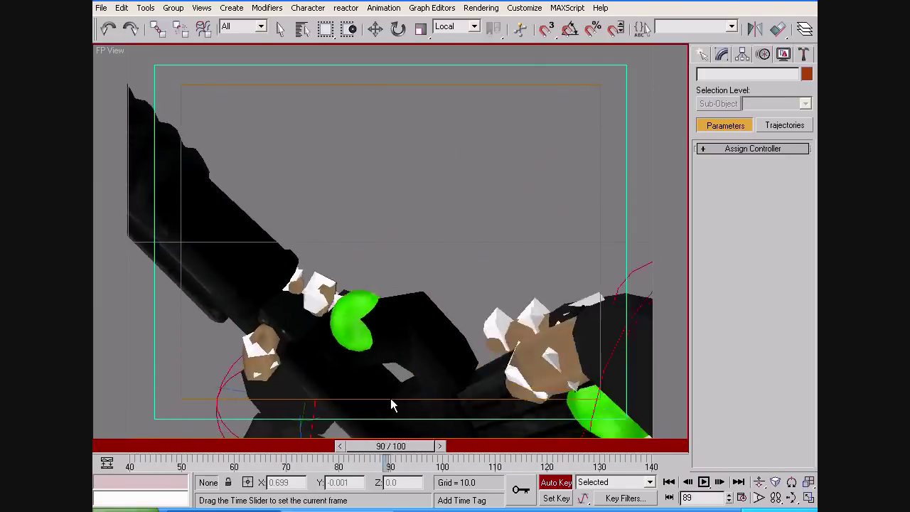
right_click(325, 335)
left_click_drag(518, 446, 496, 452)
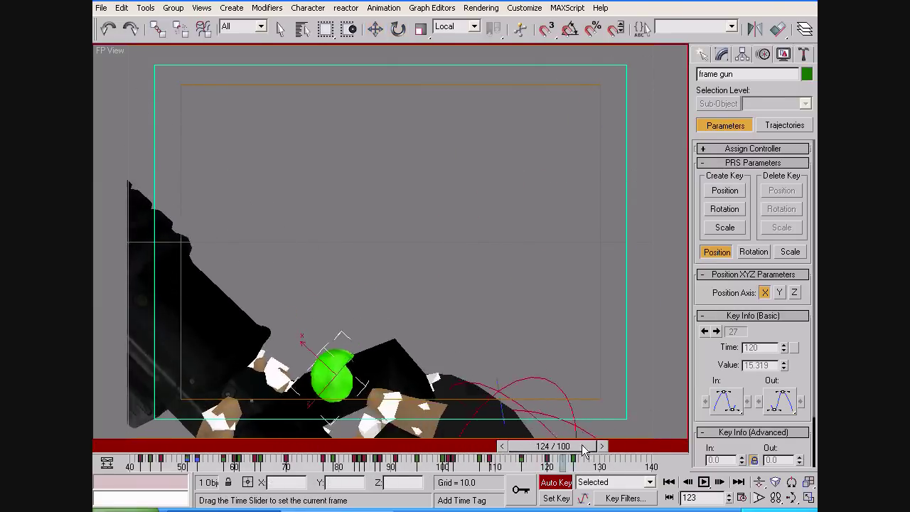
mouse_move(573, 446)
left_mouse_down()
mouse_move(479, 446)
mouse_move(581, 432)
left_mouse_up()
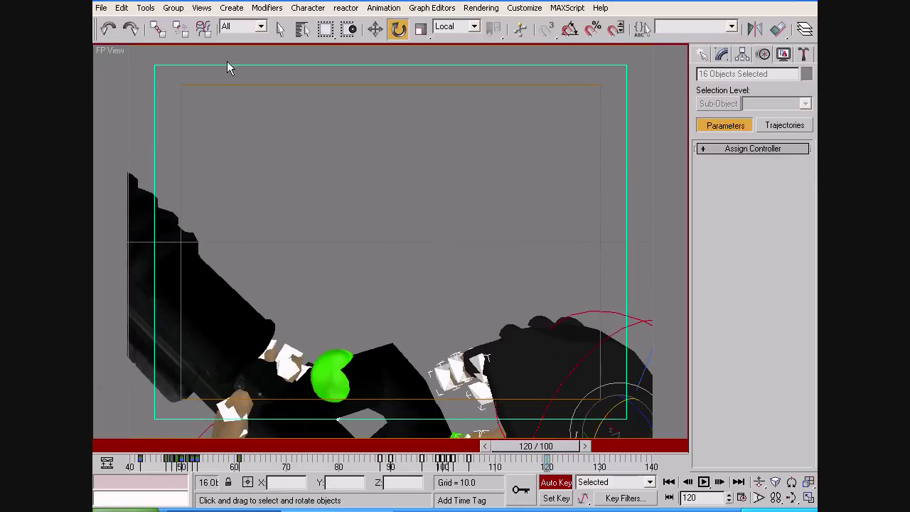
left_click(101, 7)
left_click(120, 223)
left_click(434, 192)
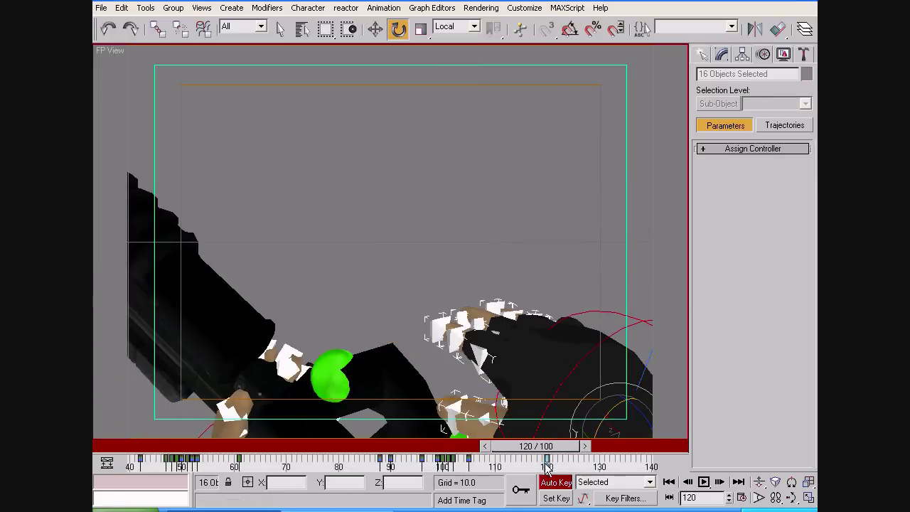
left_click_drag(538, 446, 463, 445)
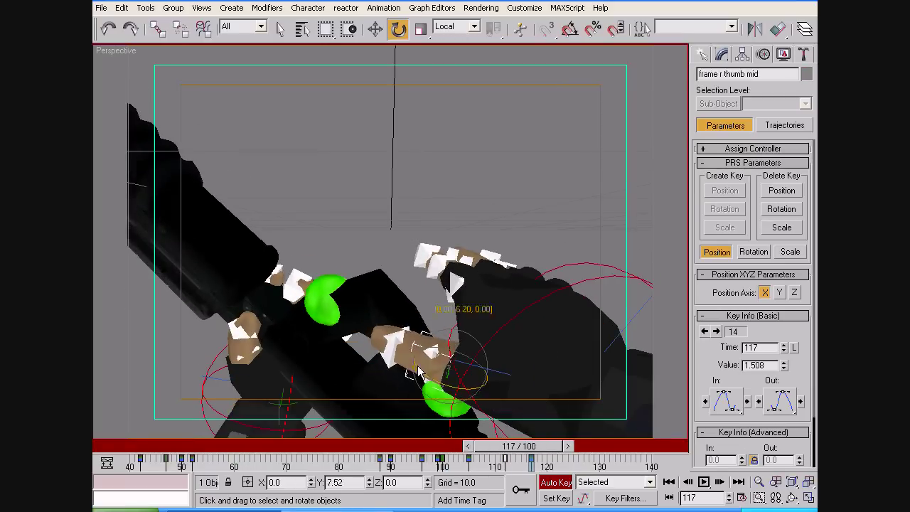
middle_click_drag(419, 374, 338, 284, "alt")
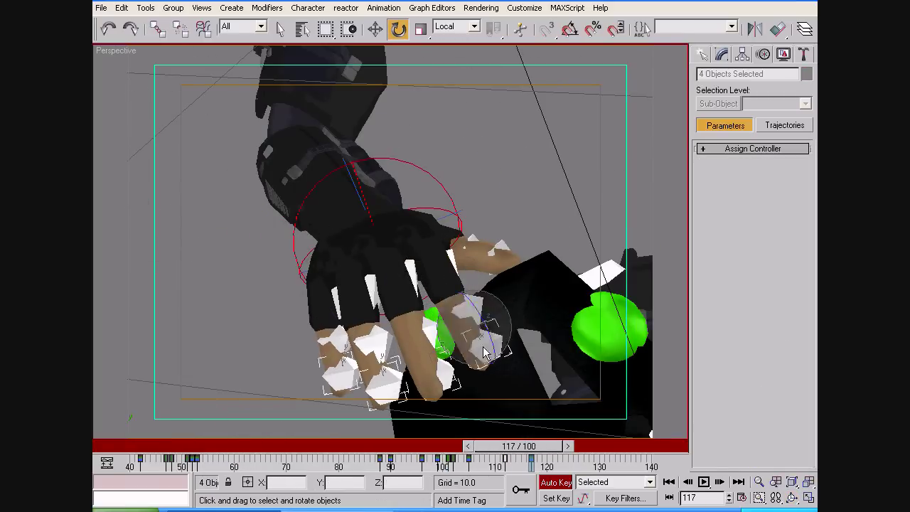
middle_click_drag(484, 352, 443, 248, "alt")
left_click_drag(518, 446, 531, 446)
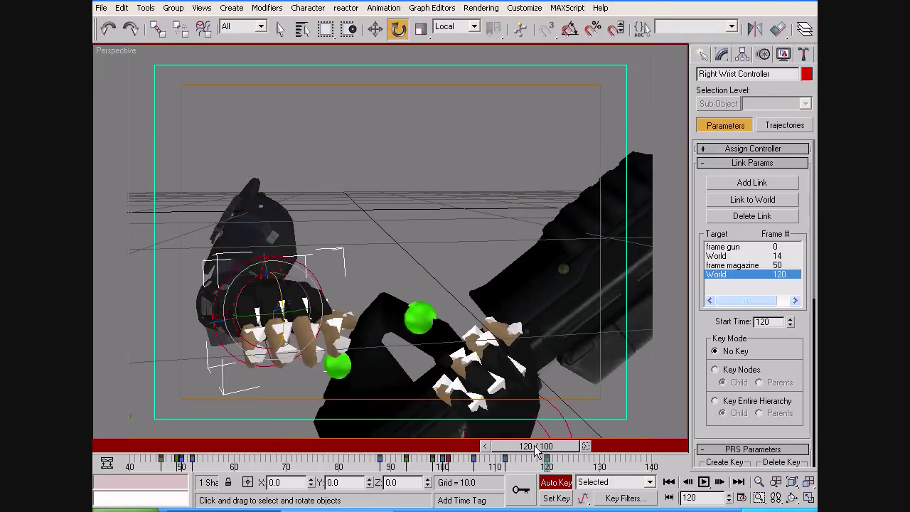
right_click(643, 388)
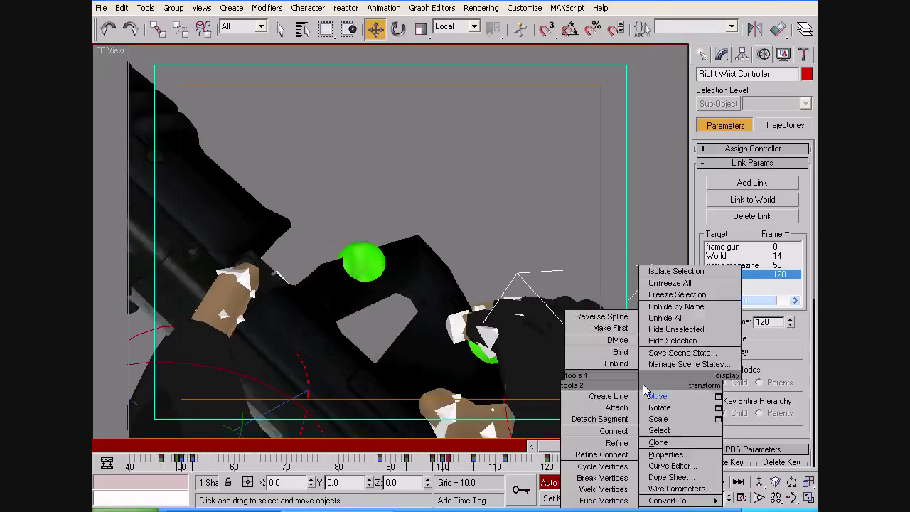
key("Escape")
key("slash")
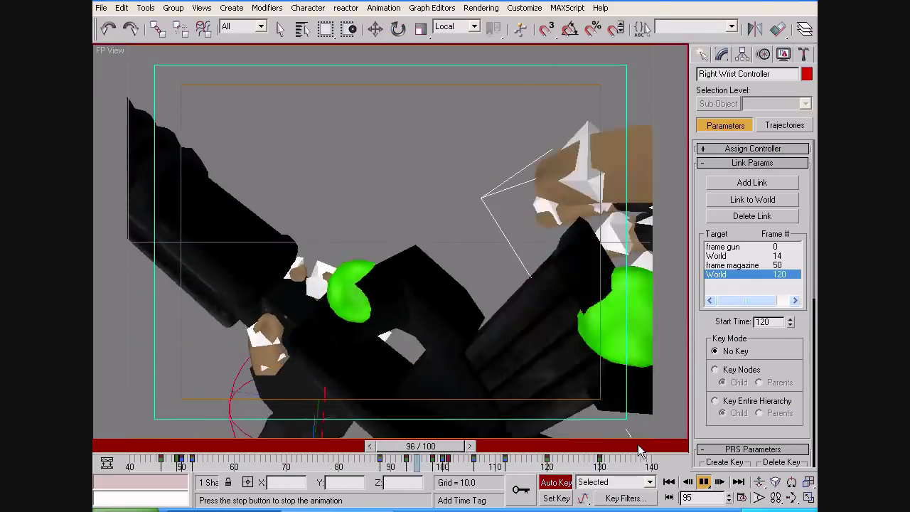
left_click(556, 290)
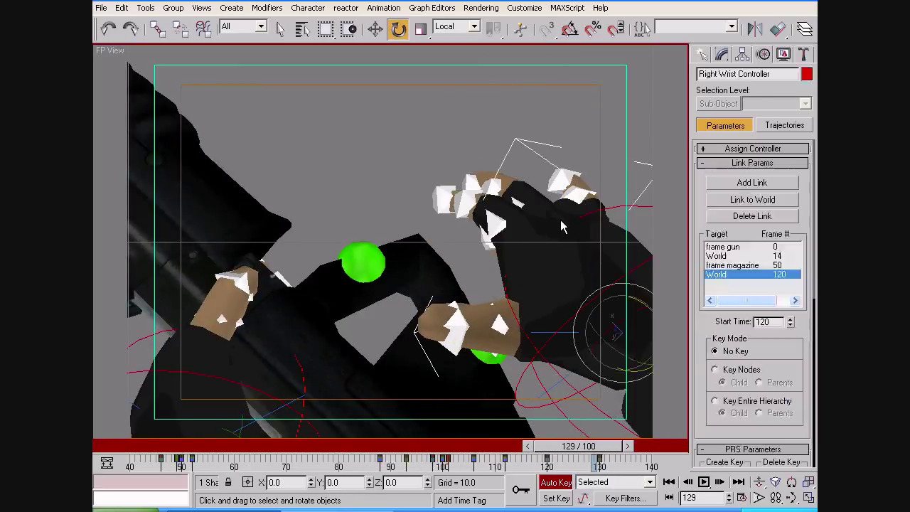
At frame 130, select the right wrist controller and the lower thumb joint control
key("period")
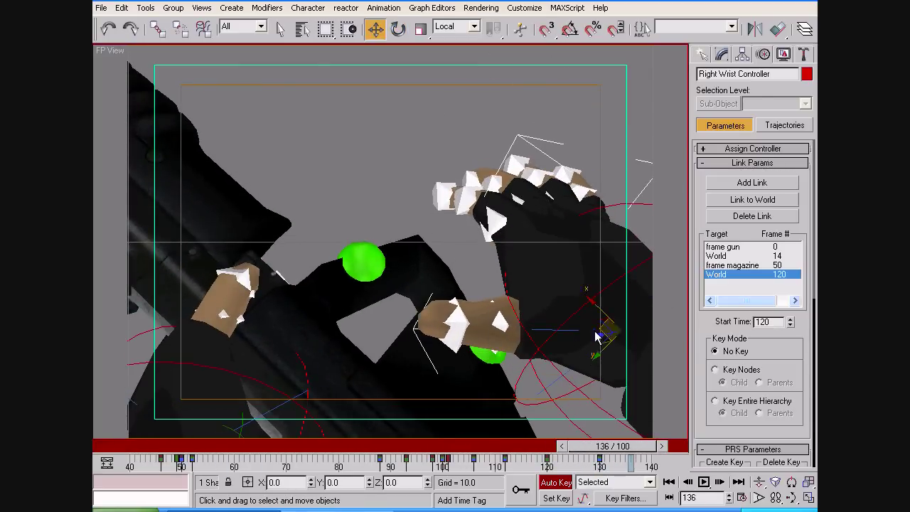
left_click(473, 373)
right_click(458, 316)
left_click(469, 321)
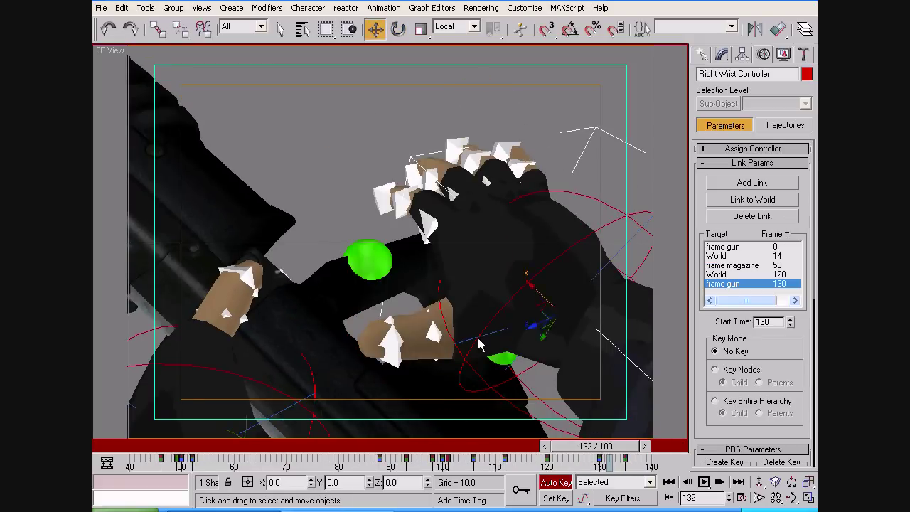
left_click(488, 325)
Set the timeline range to frames 60–160
left_click_drag(608, 446, 627, 446)
left_click(704, 482)
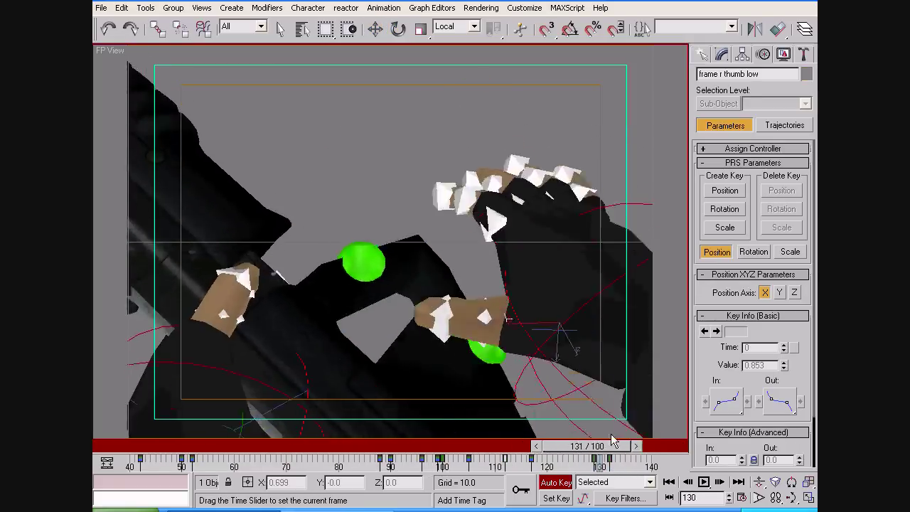
right_click(704, 482)
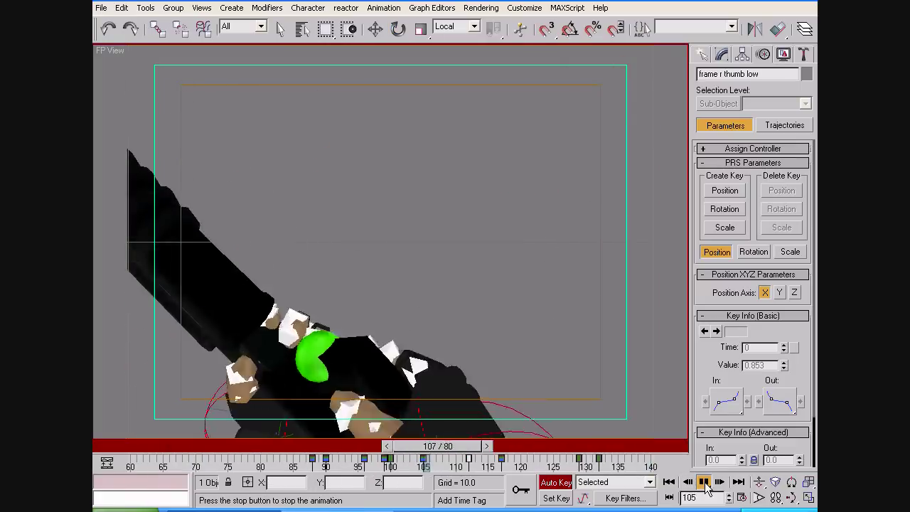
key("Return")
key("w")
Delete the frame gun key at frame 130
left_click(370, 261)
right_click(498, 458)
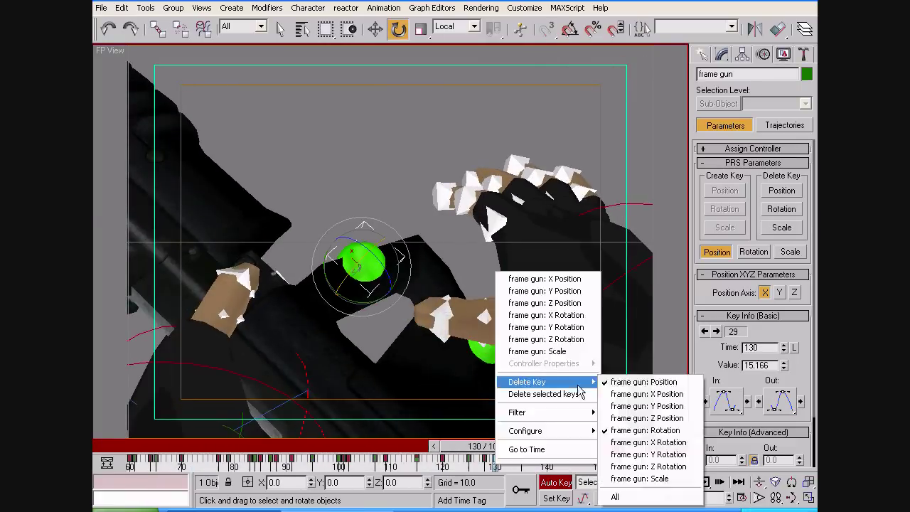
mouse_move(498, 446)
left_mouse_down()
mouse_move(492, 451)
mouse_move(523, 469)
left_mouse_up()
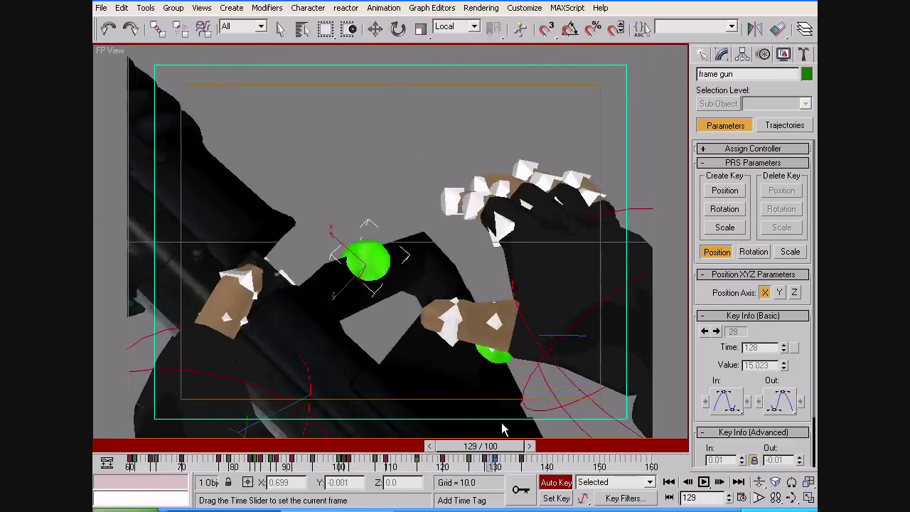
key("e")
Play back with the right wrist controller selected, then select the lower index finger joint
left_click(462, 299)
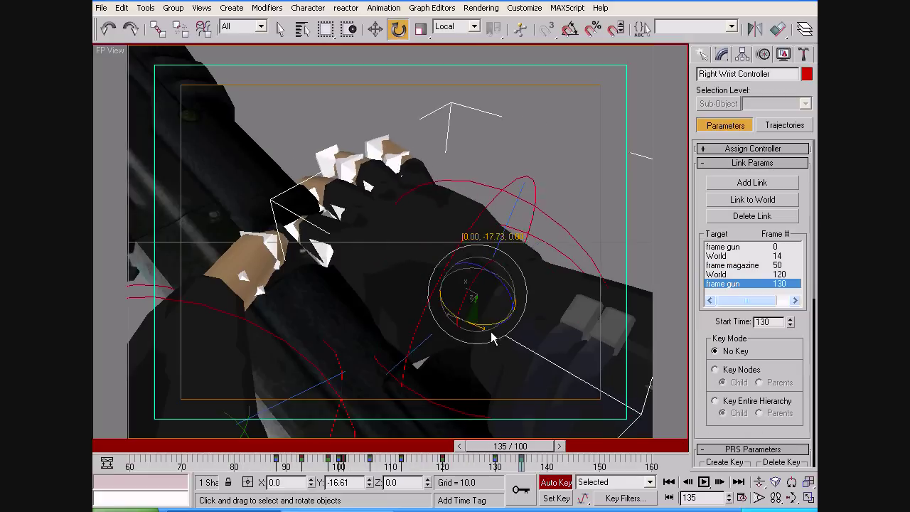
left_click(703, 482)
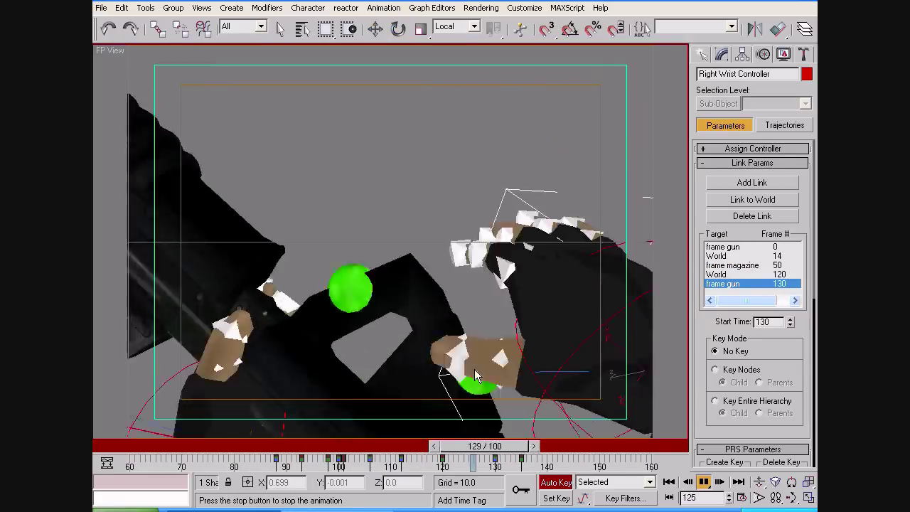
left_click(469, 446)
key("w")
left_click(492, 239)
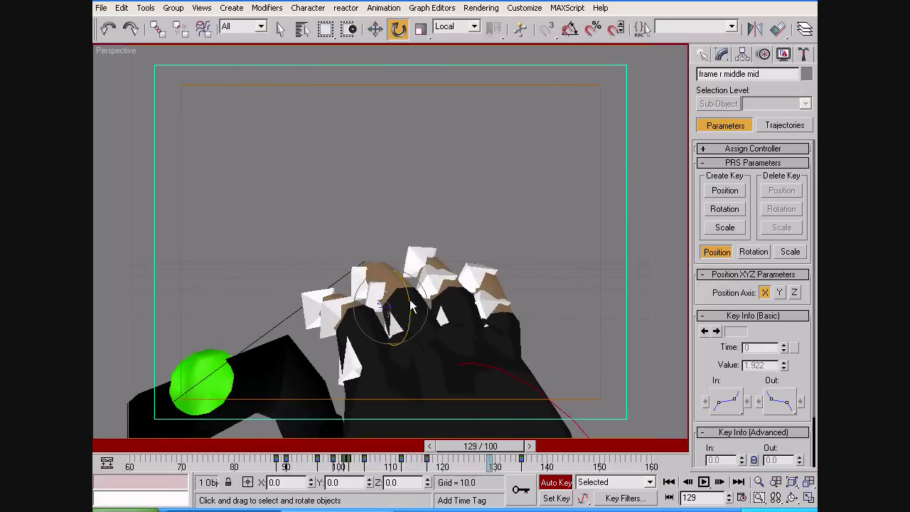
Rotate the lower middle finger joint between frames 109 and 112
middle_click_drag(514, 286, 297, 237, "alt")
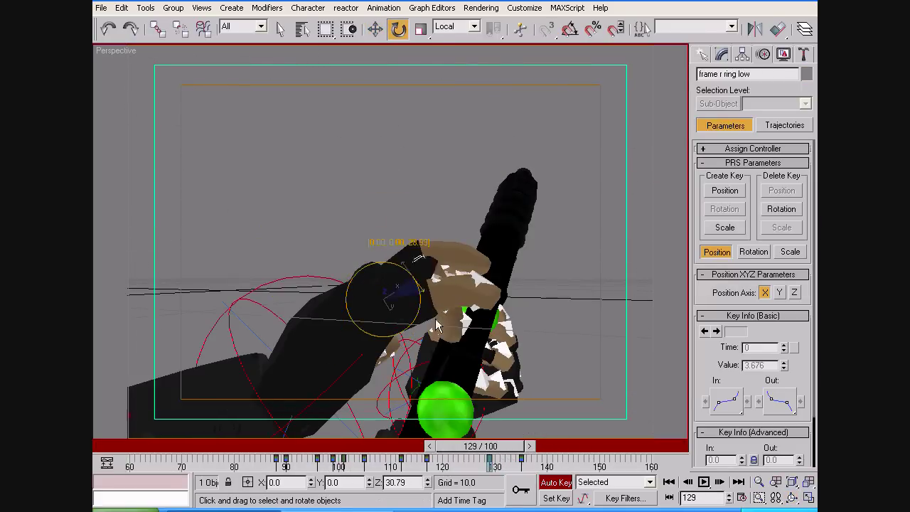
middle_click_drag(469, 260, 232, 308, "alt")
left_click_drag(481, 445, 384, 446)
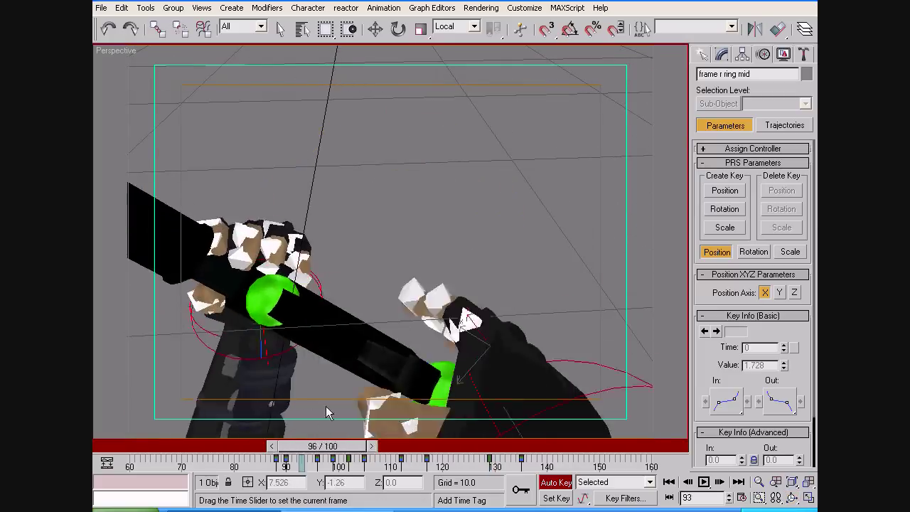
key("e")
left_click(447, 254)
key("period")
Rotate the lower pinky and index finger joints through frames 117–127
middle_click_drag(455, 284, 354, 333, "alt")
left_click(354, 333)
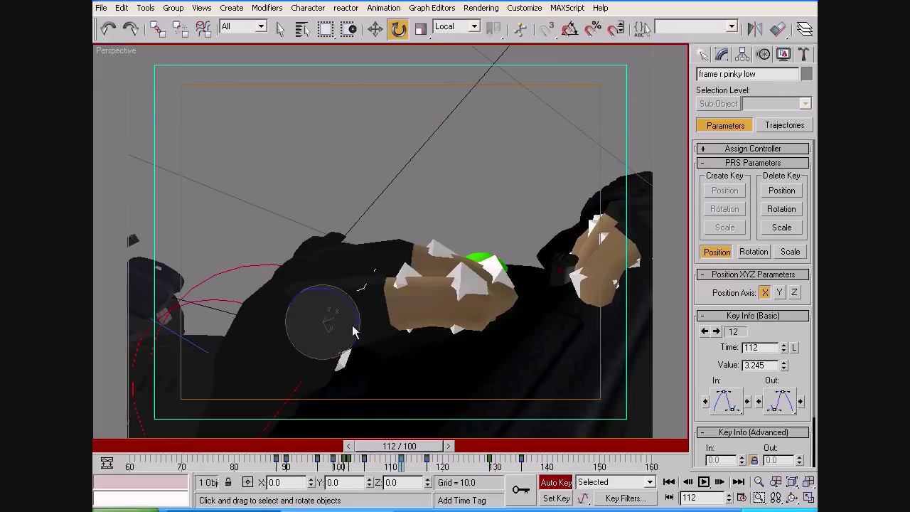
left_click(789, 498)
left_click_drag(400, 445, 434, 446)
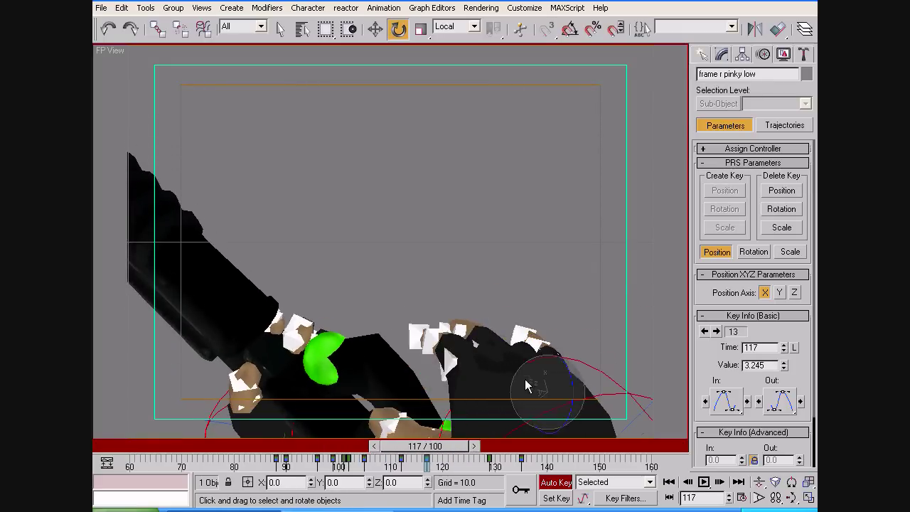
mouse_move(425, 446)
left_mouse_down()
mouse_move(509, 446)
mouse_move(524, 466)
left_mouse_up()
left_click(529, 270)
right_click(496, 461)
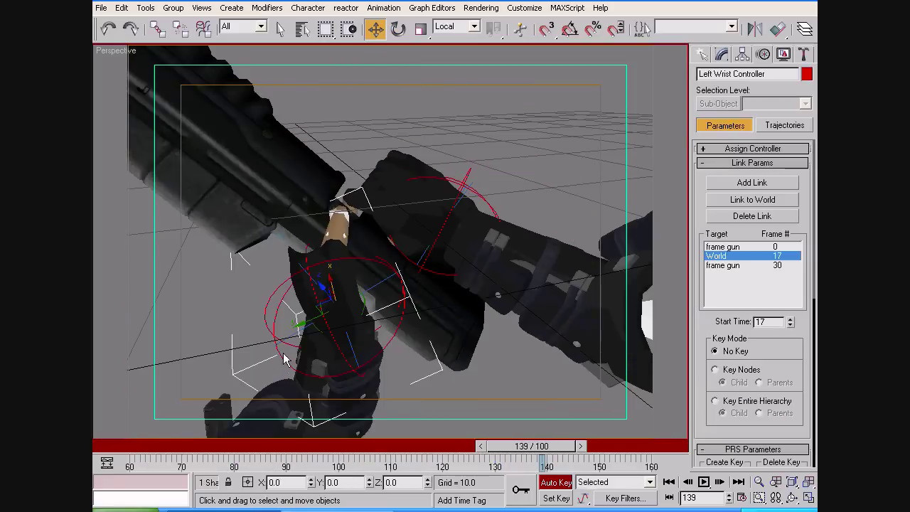
Around frame 138, bend the left thumb's lower joint and select the thumb tip
right_click(335, 291)
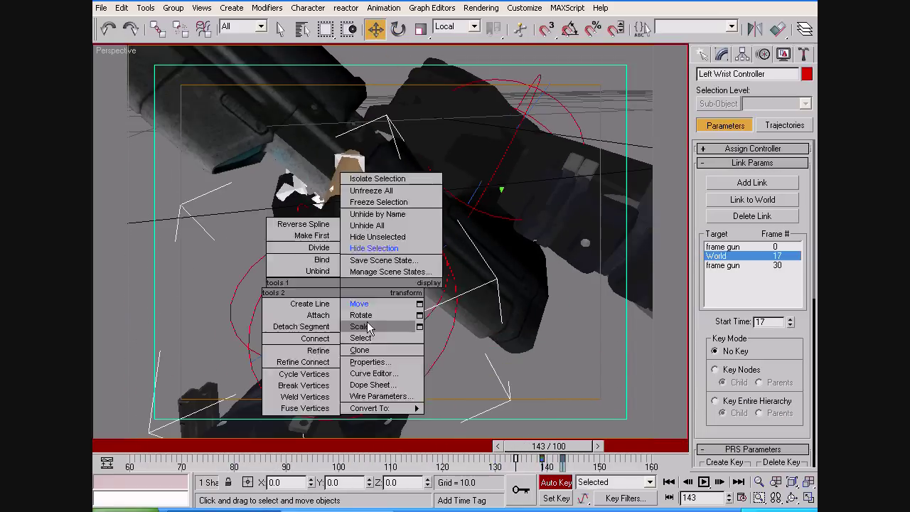
left_click(374, 315)
left_click_drag(549, 447, 523, 456)
scroll(347, 229, "up", 3)
left_click(284, 240)
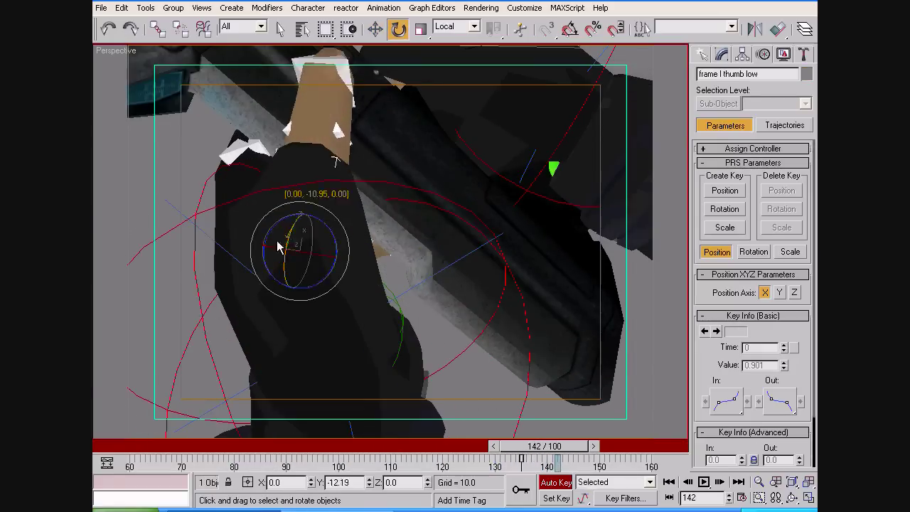
middle_click_drag(284, 239, 439, 253, "alt")
scroll(523, 340, "up", 2)
mouse_move(522, 340)
middle_mouse_down("alt")
mouse_move(492, 216)
mouse_move(358, 416)
middle_mouse_up("alt")
left_click(160, 278)
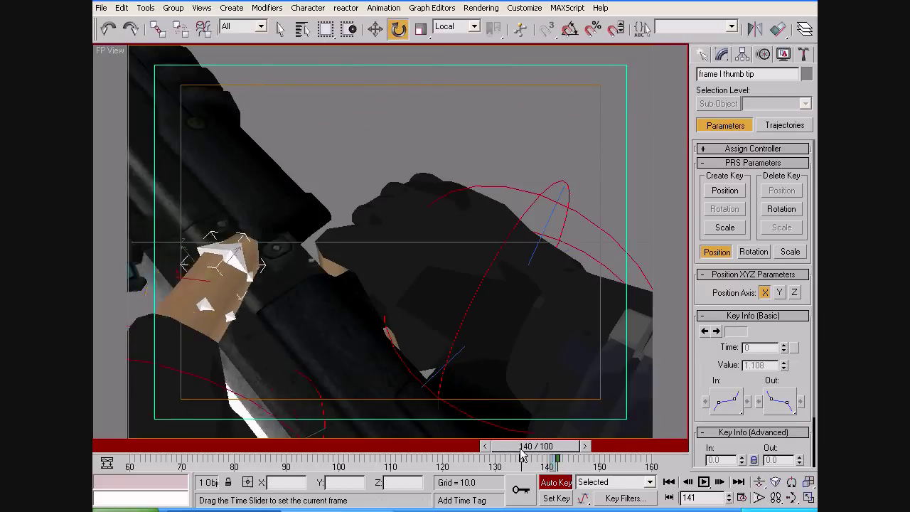
At frame 140, select the left wrist controller and show all keys
right_click(396, 278)
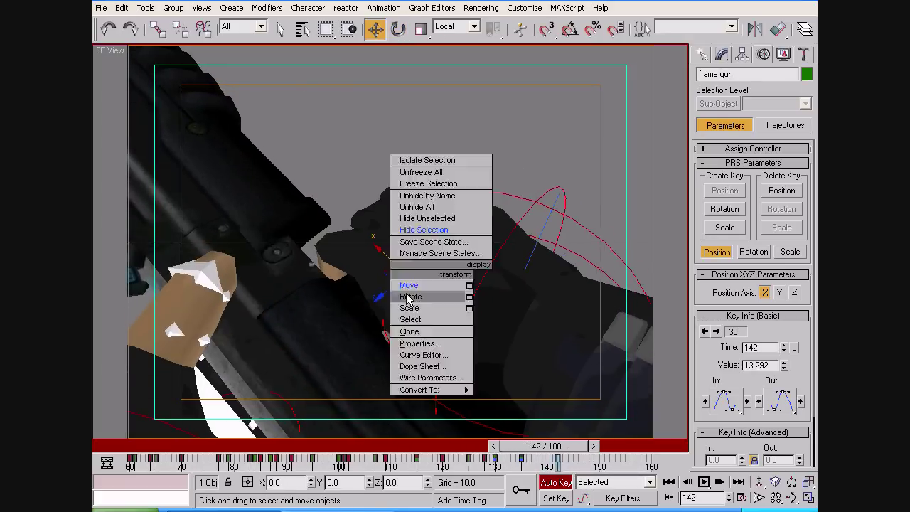
left_click(406, 286)
left_click_drag(544, 446, 534, 442)
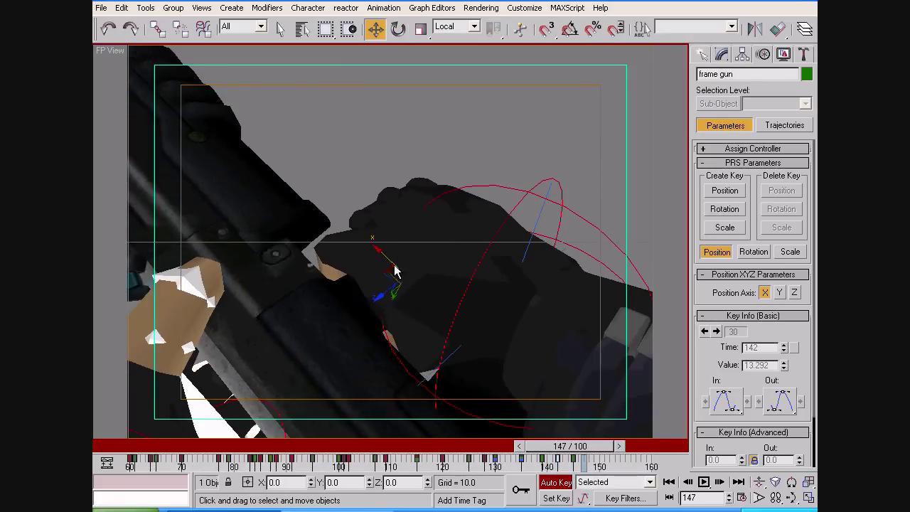
left_click(396, 271)
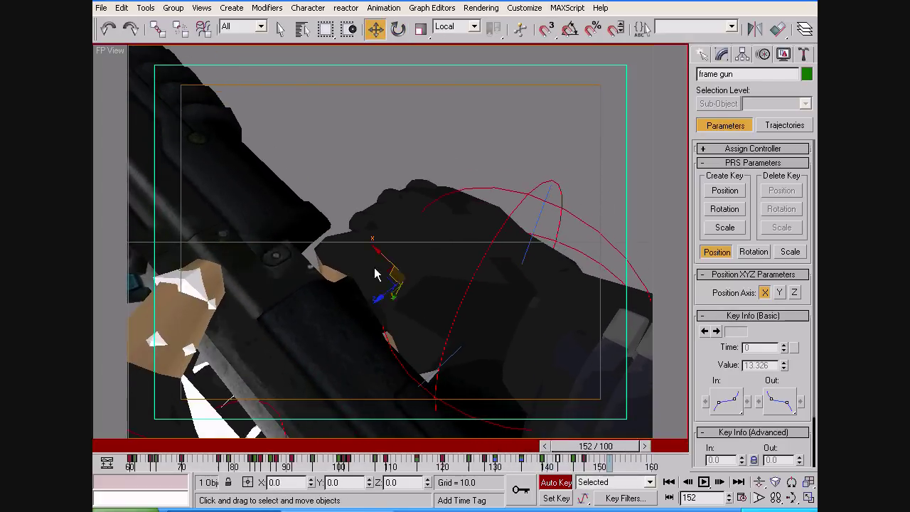
left_click(420, 285)
mouse_move(596, 445)
left_mouse_down()
mouse_move(495, 466)
mouse_move(526, 448)
left_mouse_up()
key("ctrl+a")
Scrub to frame 147 with the gun selected and check the reload motion
left_click(518, 207)
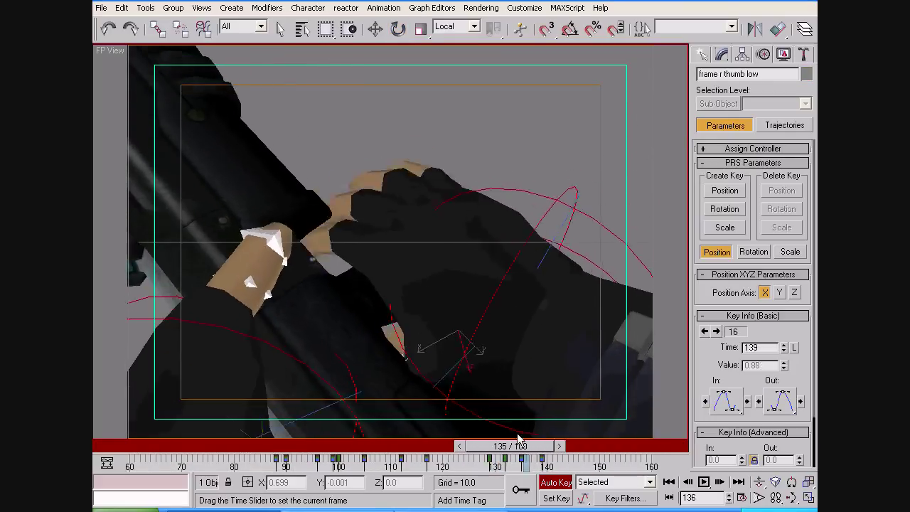
left_click_drag(522, 458, 568, 445)
left_click(386, 307)
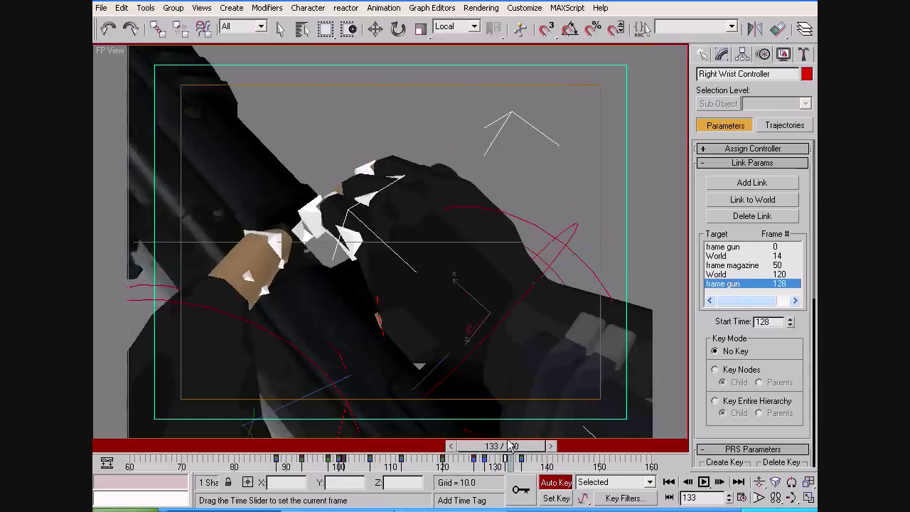
left_click_drag(518, 446, 585, 446)
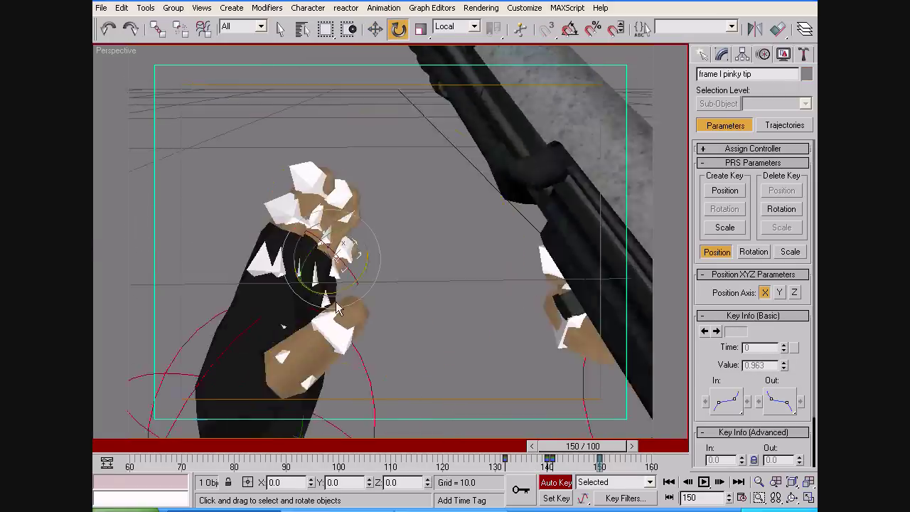
right_click(763, 497)
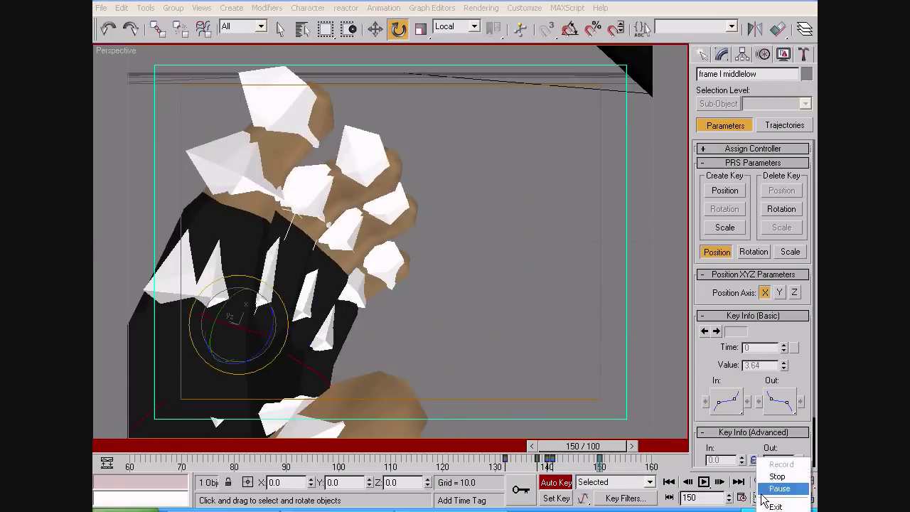
Select the left arm controller and scrub to frame 156
mouse_move(353, 275)
left_mouse_down()
mouse_move(334, 254)
mouse_move(387, 209)
left_mouse_up()
right_click(298, 229)
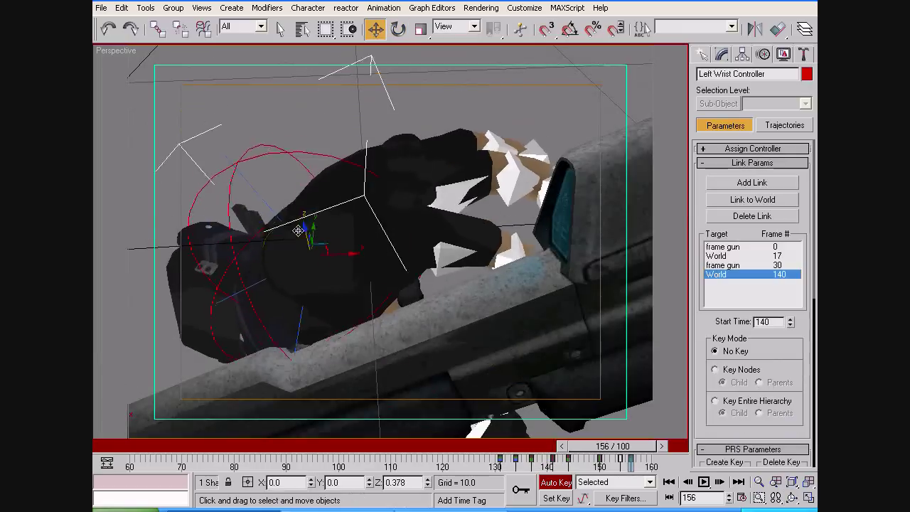
left_click_drag(538, 446, 603, 450)
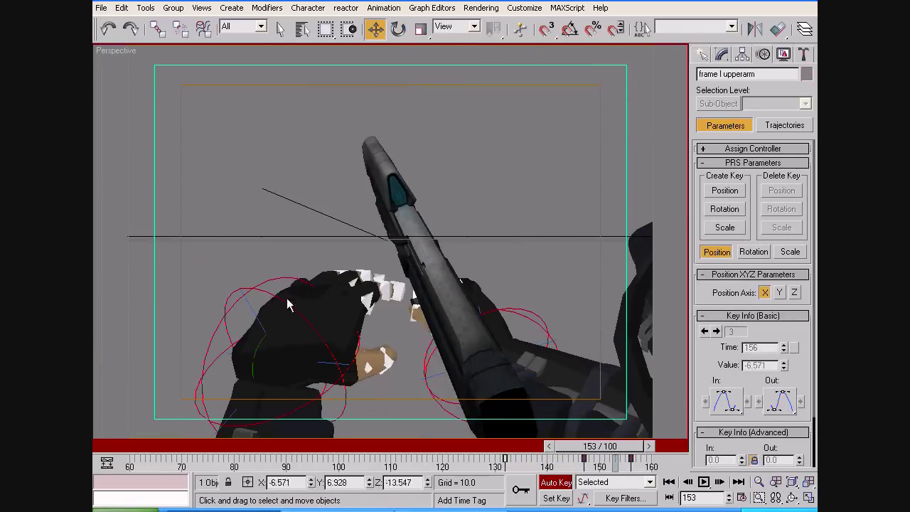
left_click(288, 304)
left_click_drag(600, 445, 612, 446)
right_click(281, 233)
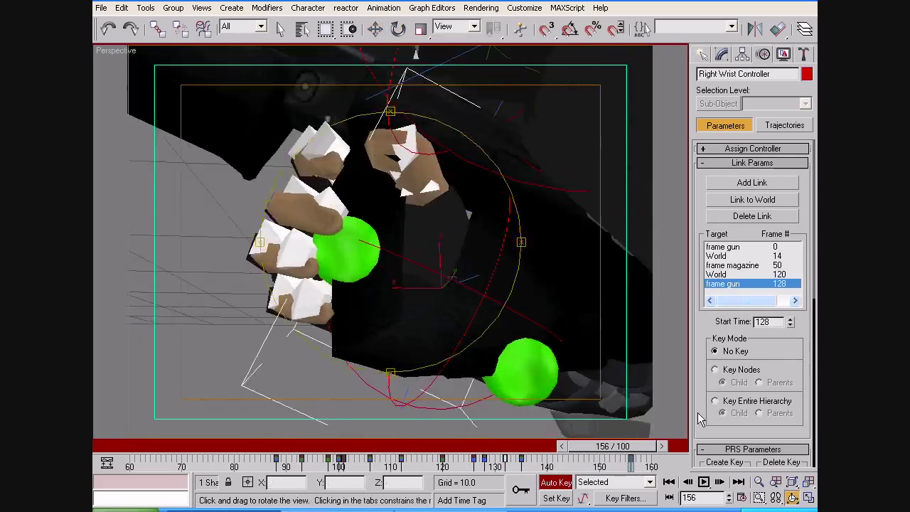
Inspect the left hand and switch to rotating in the perspective view
left_click_drag(427, 327, 385, 304)
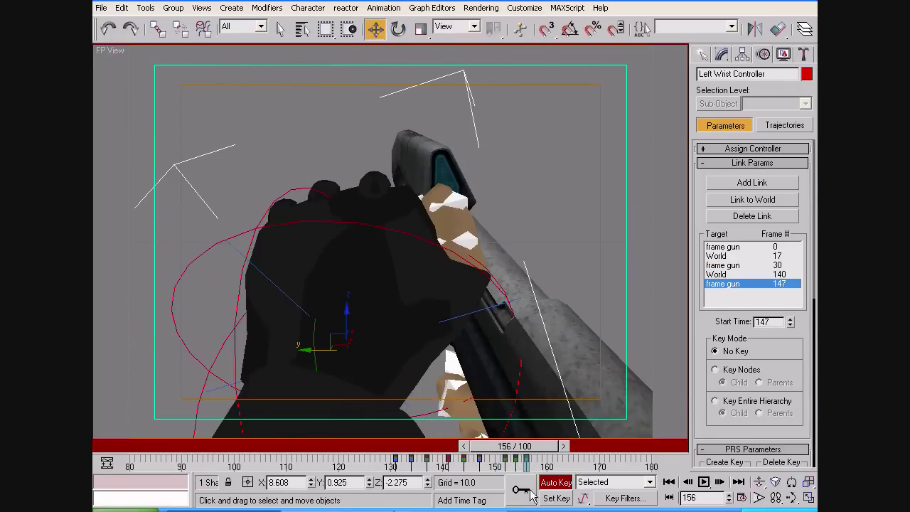
key("e")
key("p")
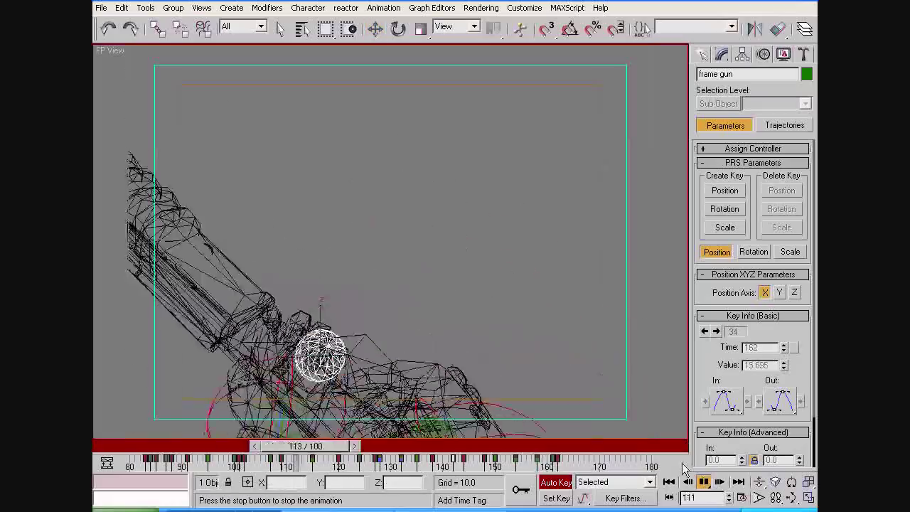
Rotate the gun upward and adjust its keys between frames 151 and 178
key("e")
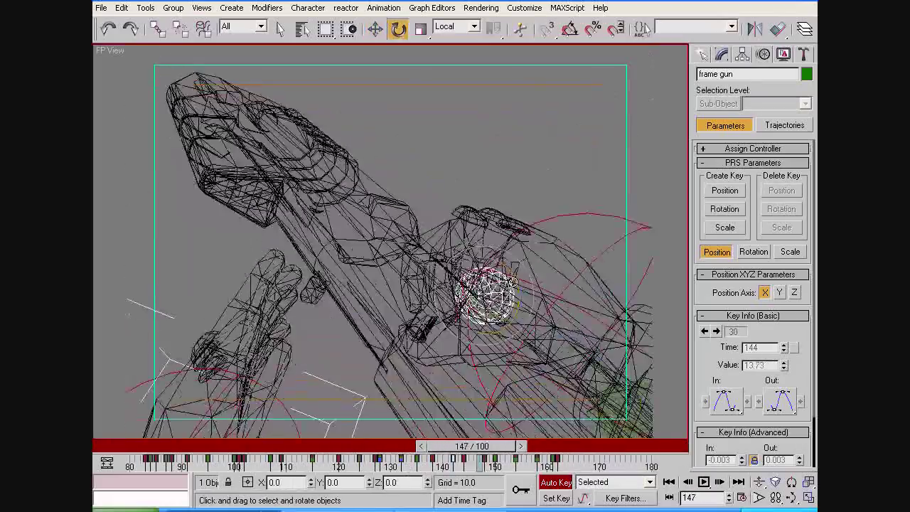
mouse_move(586, 457)
left_mouse_down()
mouse_move(498, 437)
mouse_move(669, 478)
left_mouse_up()
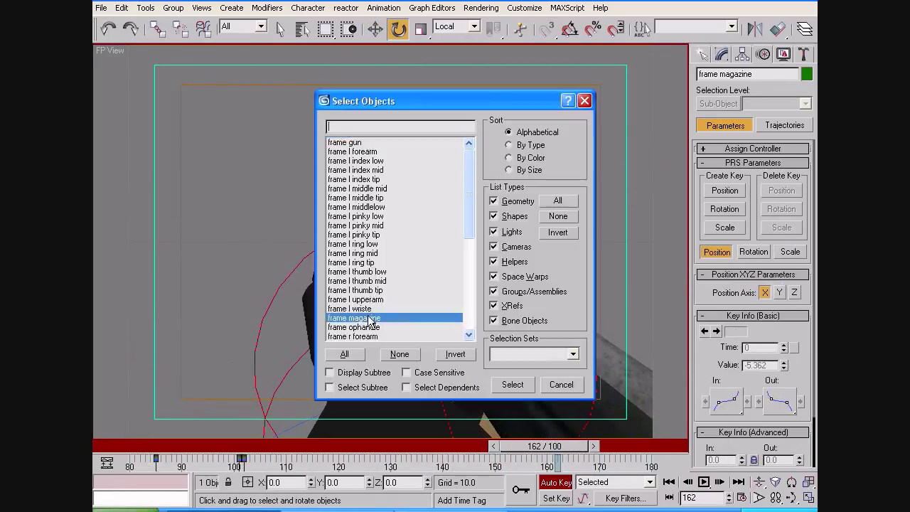
right_click(517, 458)
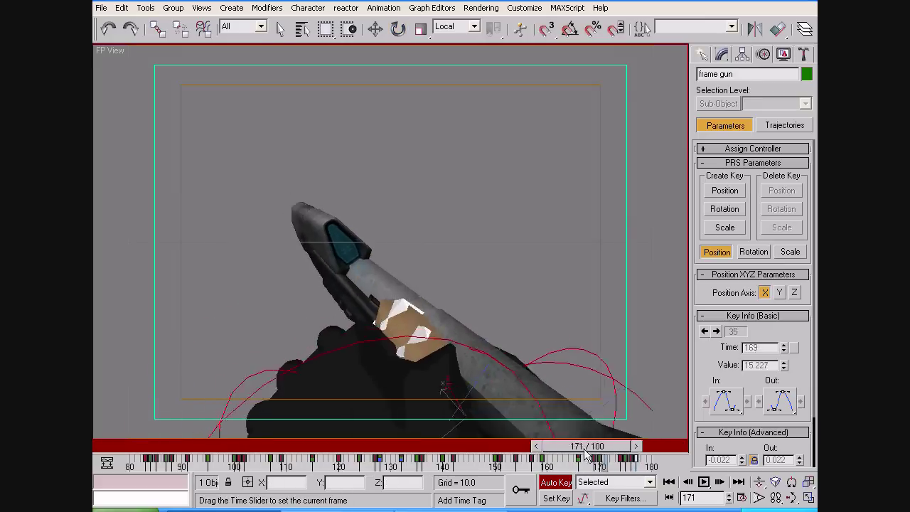
left_click_drag(621, 468, 548, 453)
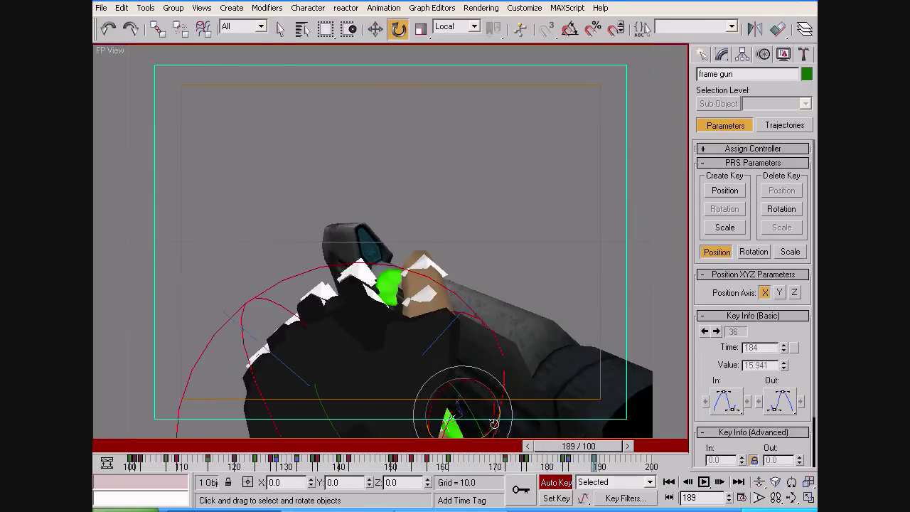
Lengthen the timeline to end at frame 215 and select the left wrist controller at frame 179
right_click(708, 495)
left_click(558, 128)
left_click_drag(634, 446, 541, 446)
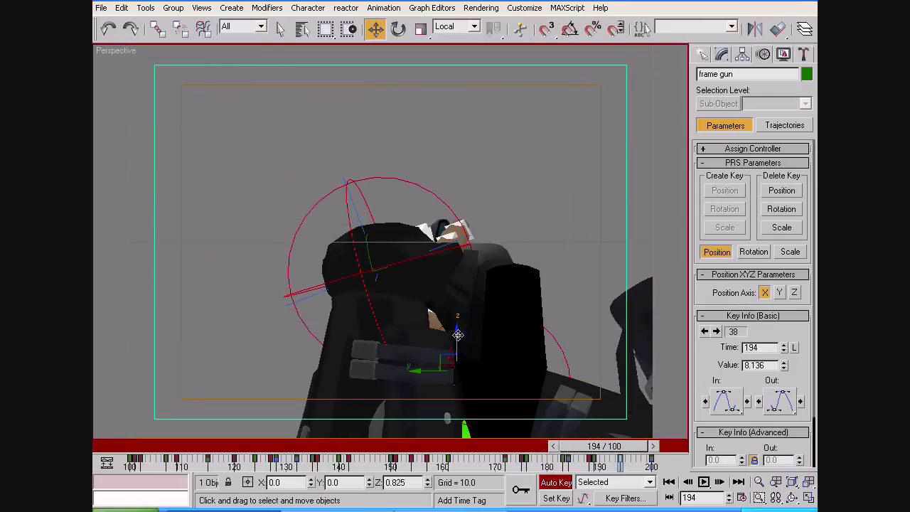
left_click(649, 391)
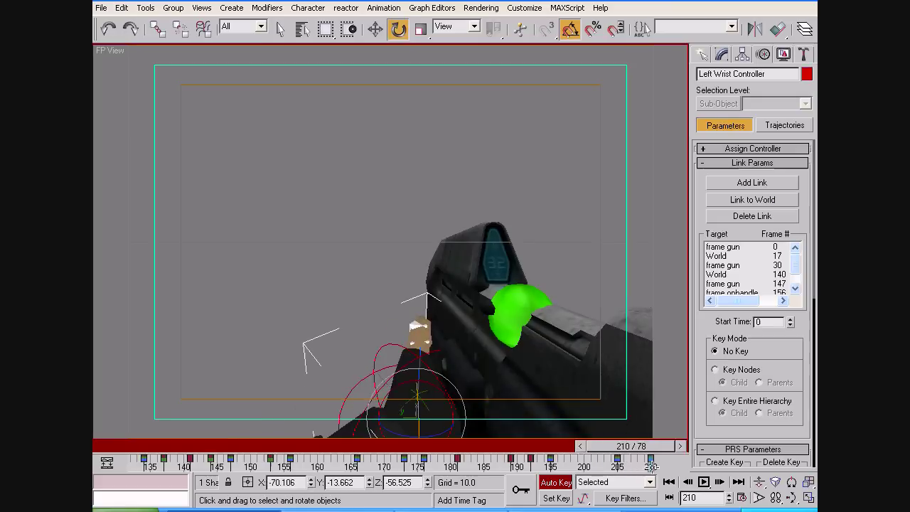
left_click(388, 408)
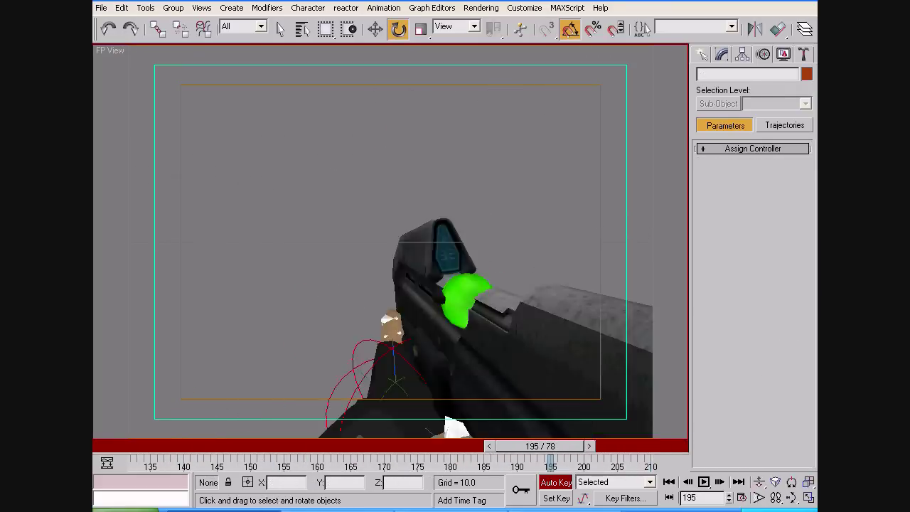
Check the gun's final rotations across frames 164–184, then return to frame 0
left_click_drag(323, 440, 519, 438)
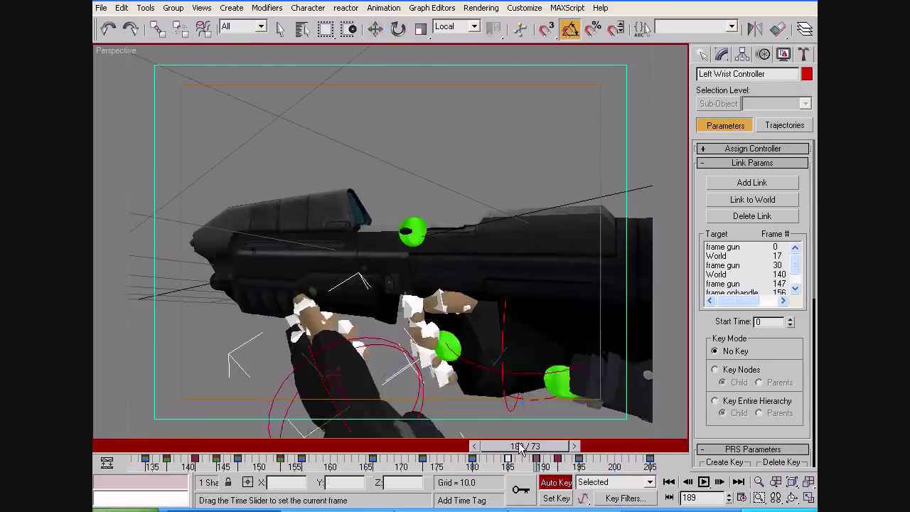
left_click_drag(520, 439, 466, 455)
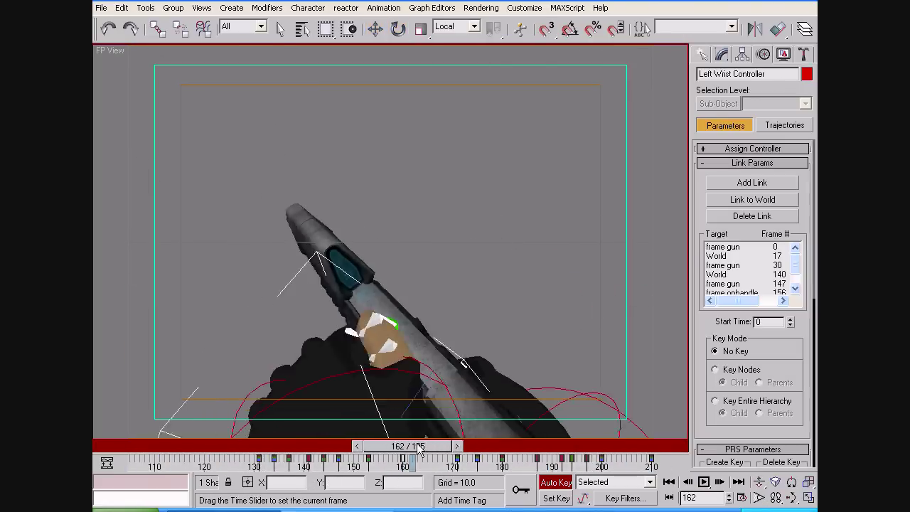
left_click_drag(568, 447, 424, 452)
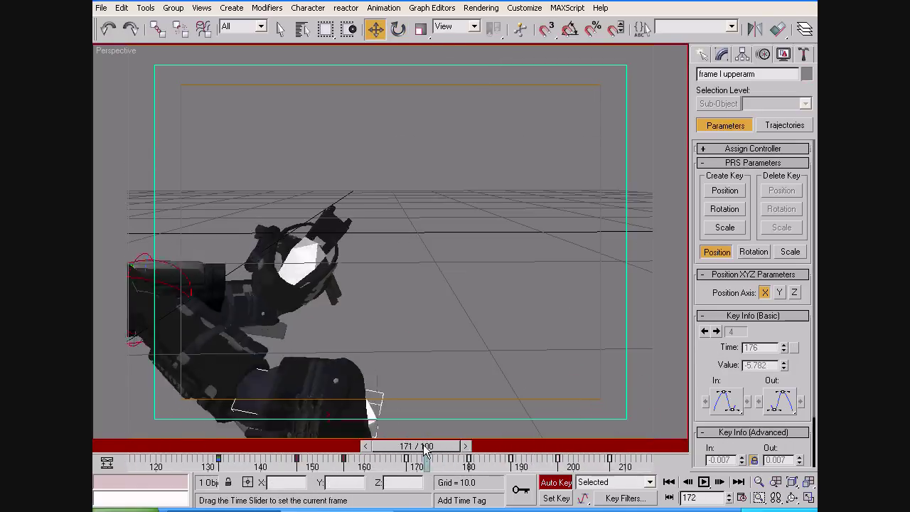
left_click_drag(567, 443, 344, 445)
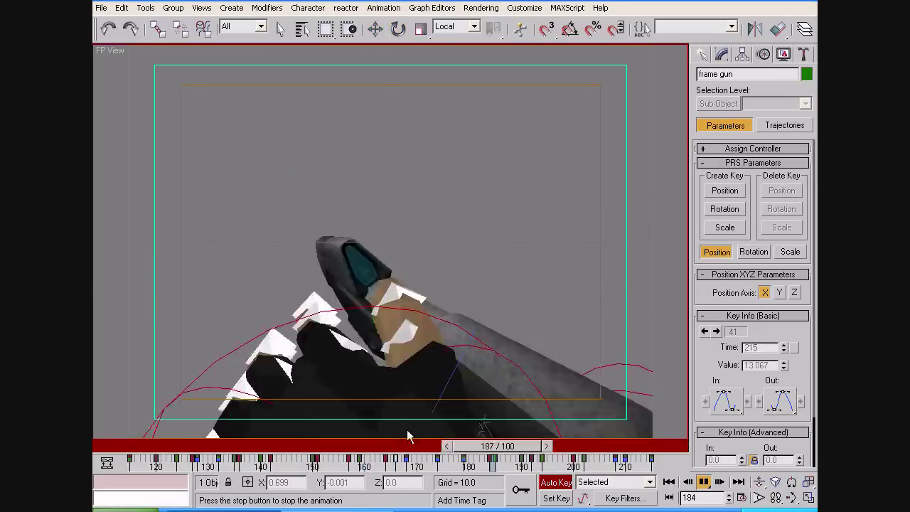
key("e")
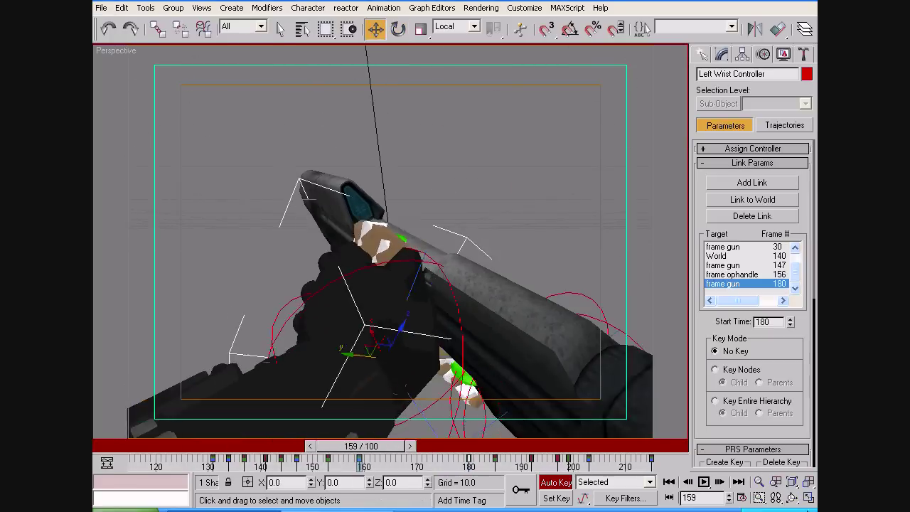
left_click(455, 26)
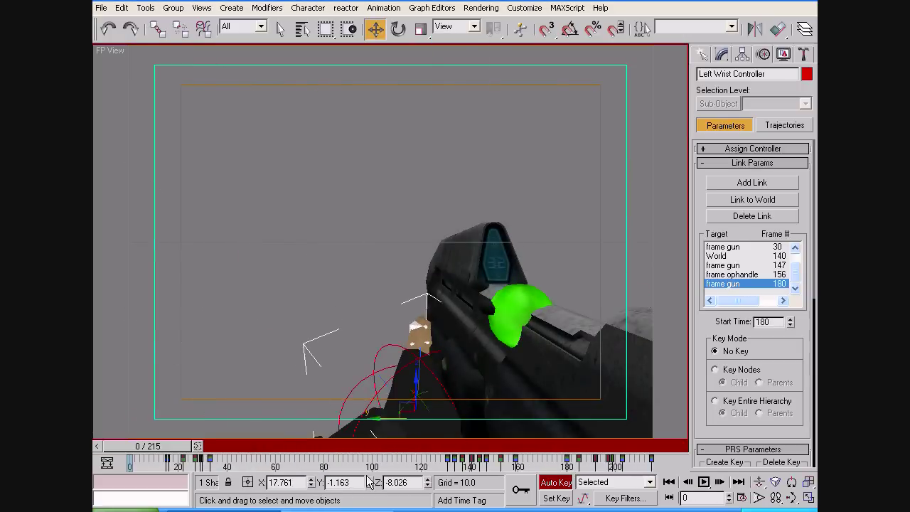